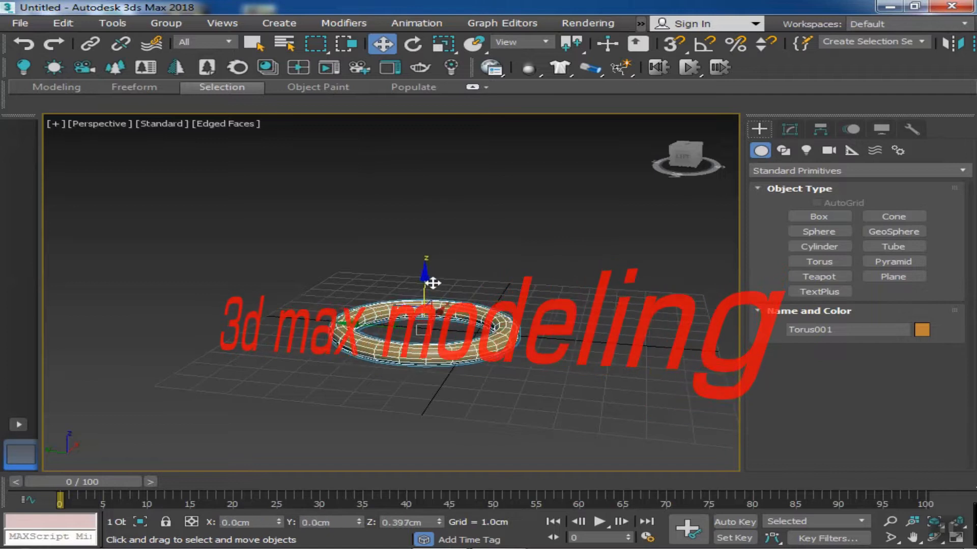
Set the torus's sides to 10 and raise its segments to 28.
scroll(446, 362, "up", 5)
scroll(462, 279, "down", 5)
middle_click_drag(462, 279, 344, 370, "alt")
scroll(274, 277, "up", 5)
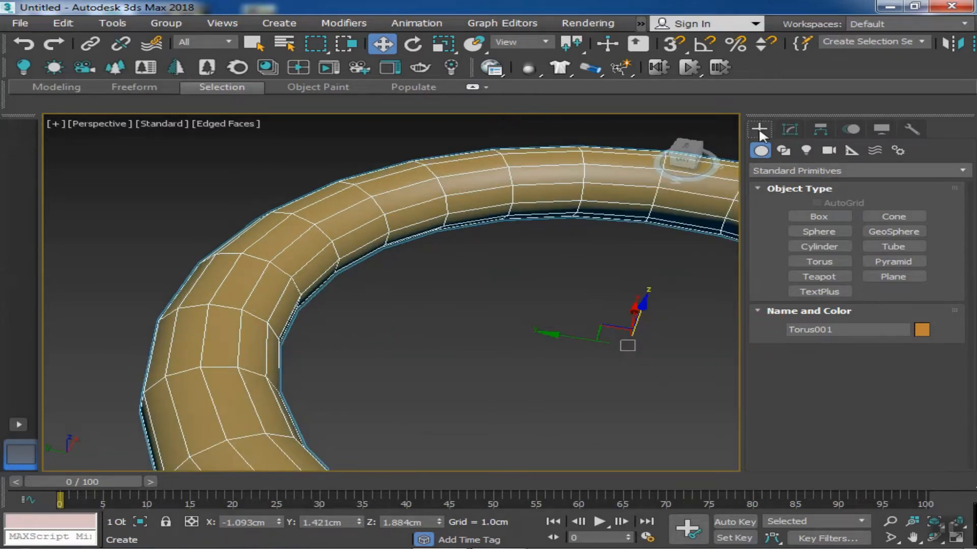
right_click(384, 269)
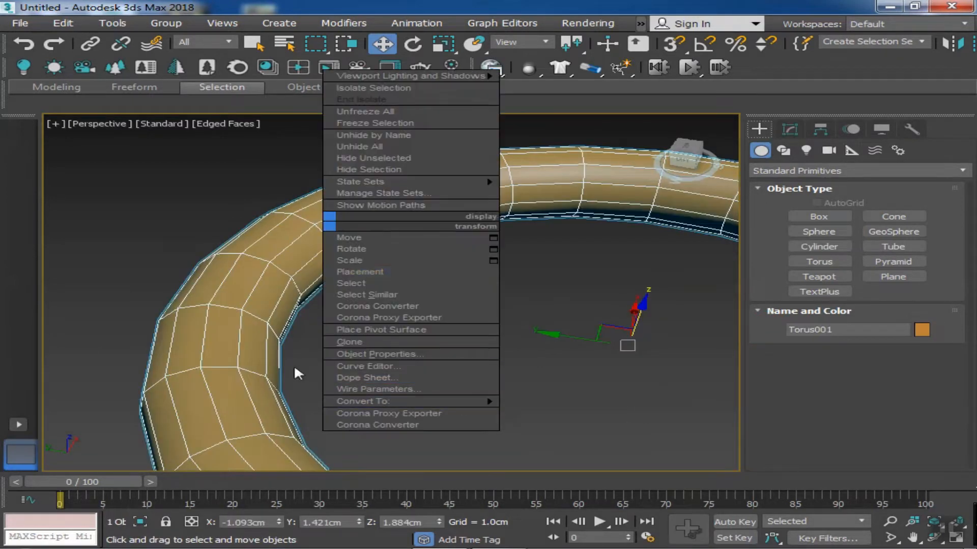
left_click(789, 130)
scroll(942, 381, "down", 4)
scroll(927, 393, "up", 3)
left_click(919, 418)
left_click(919, 419)
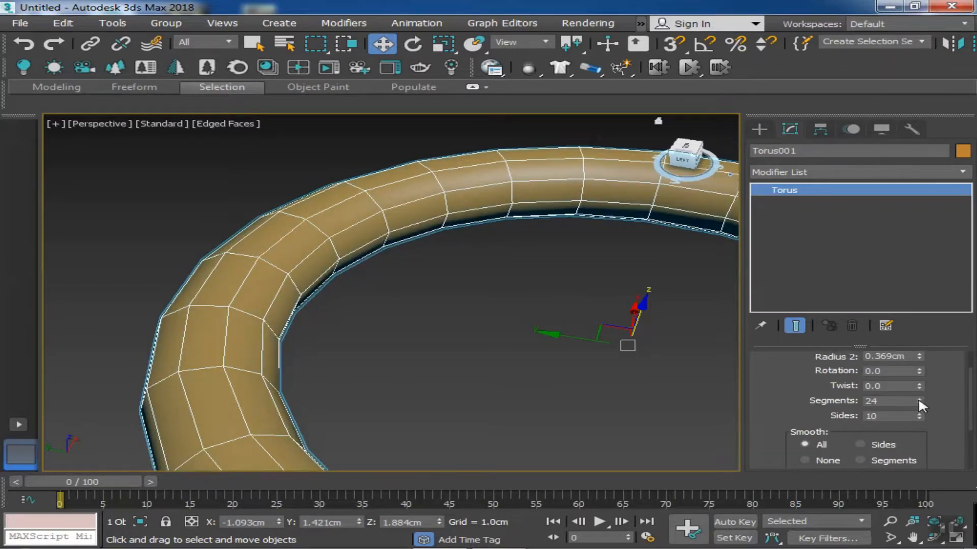
left_click_drag(918, 398, 923, 386)
scroll(935, 386, "up", 1)
scroll(944, 396, "down", 3)
scroll(944, 391, "down", 1)
scroll(945, 391, "up", 4)
Convert the torus to an Editable Poly.
right_click(245, 308)
mouse_move(397, 484)
left_click(483, 497)
Select the ring of short edges around the torus's upper side and delete it to open a gap there.
key("2")
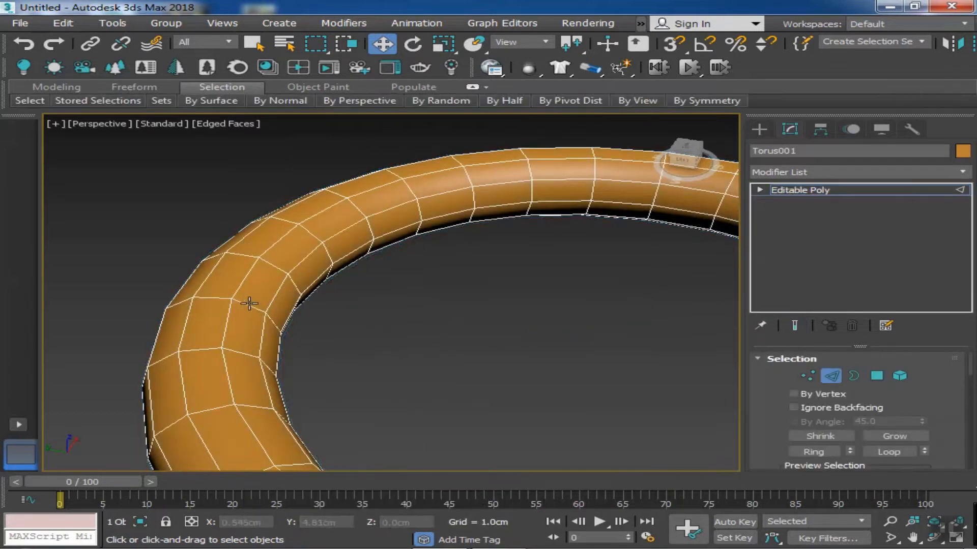
left_click(249, 304)
scroll(310, 359, "down", 5)
scroll(265, 342, "up", 4)
middle_click_drag(266, 342, 264, 344, "alt")
left_click(816, 453)
middle_click_drag(511, 367, 564, 364, "alt")
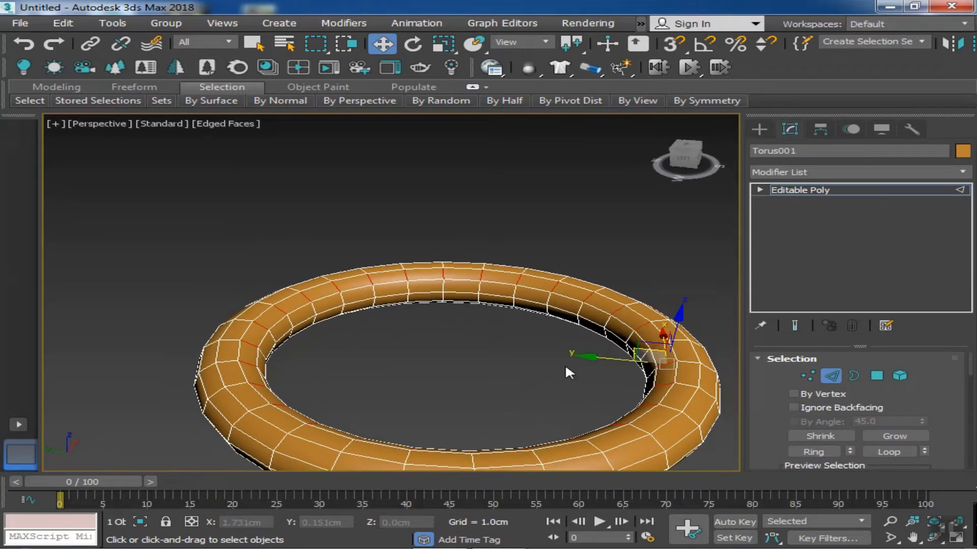
key("Delete")
Select the matching ring of short edges on the torus's underside and delete it as well.
middle_click_drag(488, 361, 285, 344, "alt")
scroll(260, 451, "up", 5)
middle_click_drag(261, 454, 137, 509, "alt")
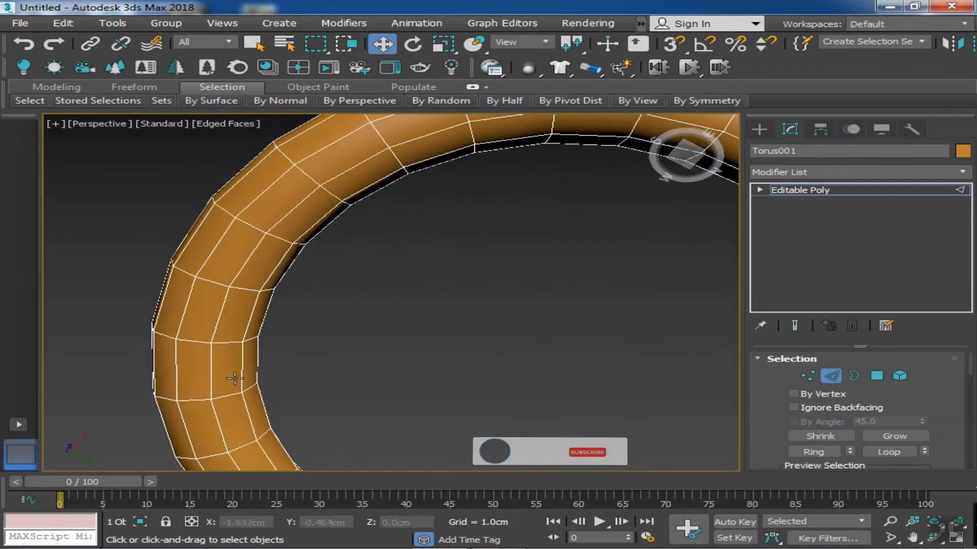
left_click(815, 449)
key("Delete")
Delete the detached inner strip of the torus as an element, keeping only the outer half.
middle_click_drag(333, 389, 454, 336, "alt")
scroll(454, 336, "down", 4)
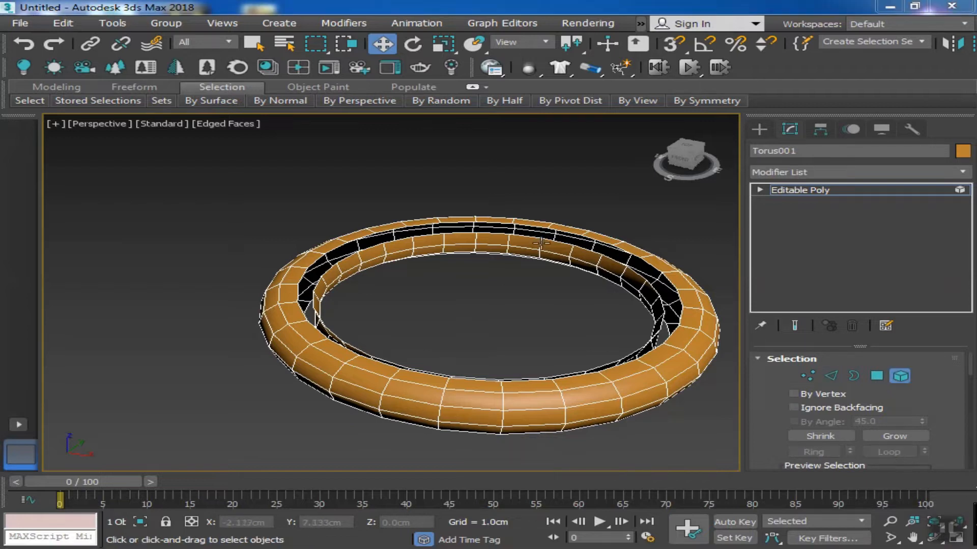
left_click(539, 243)
key("Delete")
middle_click_drag(445, 335, 469, 417, "alt")
In the Front view, copy the whole torus straight up to a height of about 5.313 cm.
left_click(900, 376)
left_click(497, 386)
left_click(425, 383)
left_click(670, 164)
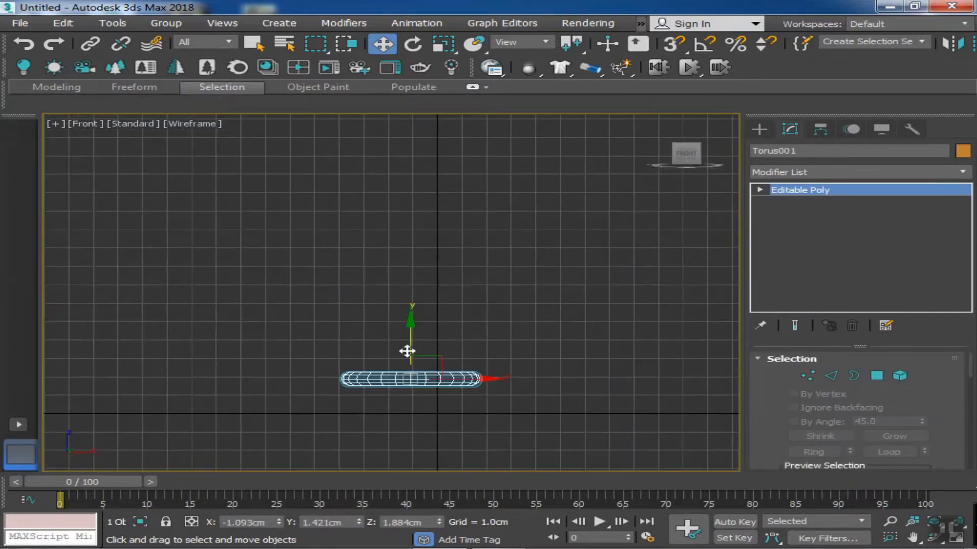
mouse_move(412, 340)
left_mouse_down("shift")
mouse_move(433, 286)
mouse_move(444, 283)
left_mouse_up("shift")
left_click(491, 342)
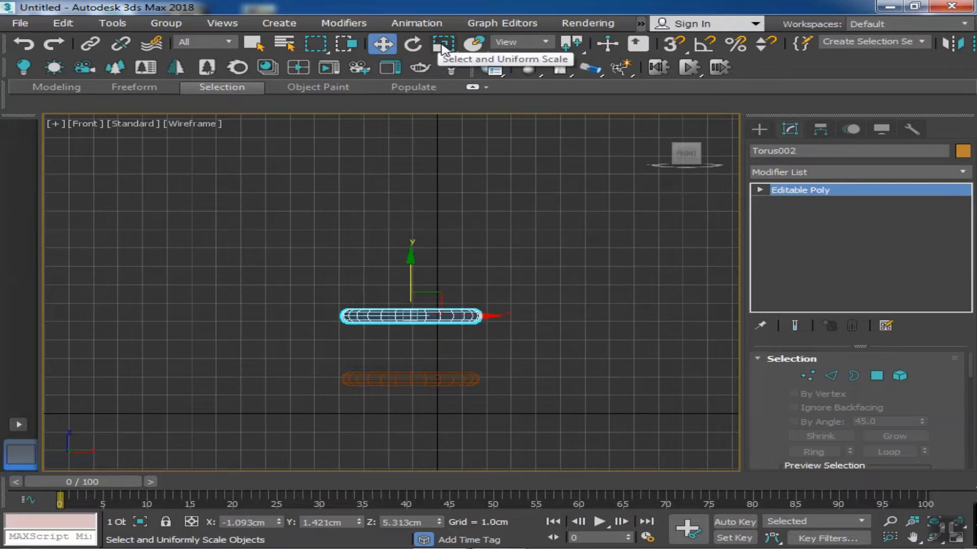
Scale the upper torus copy uniformly to about 64 percent and return to the Perspective view.
left_click(442, 45)
middle_click_drag(463, 285, 438, 358, "alt")
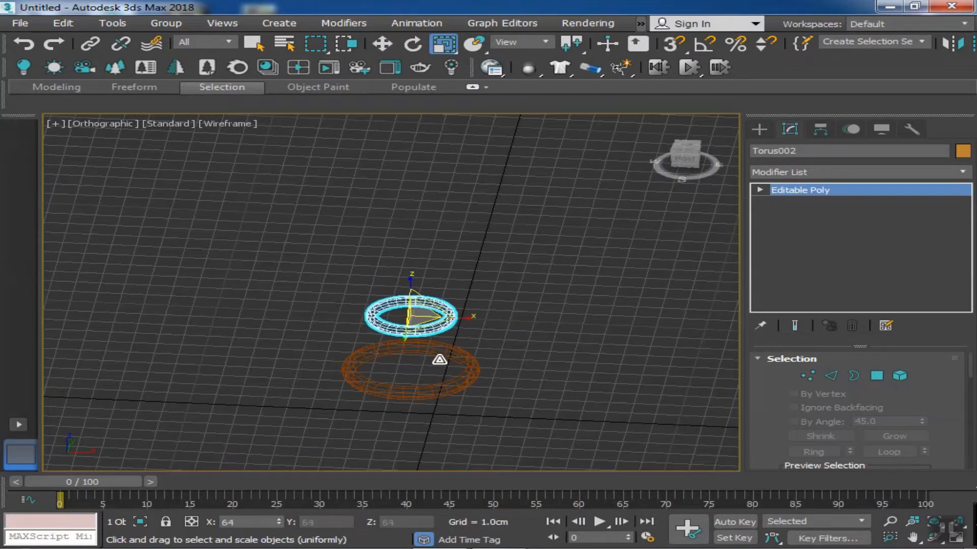
left_click_drag(444, 366, 444, 367)
middle_click_drag(444, 366, 505, 340, "alt")
key("p")
Select the lower torus's upper inner edge loop and scale it inward to about 95 percent.
left_click(506, 341)
left_click(529, 355)
left_click(831, 377)
scroll(503, 384, "up", 4)
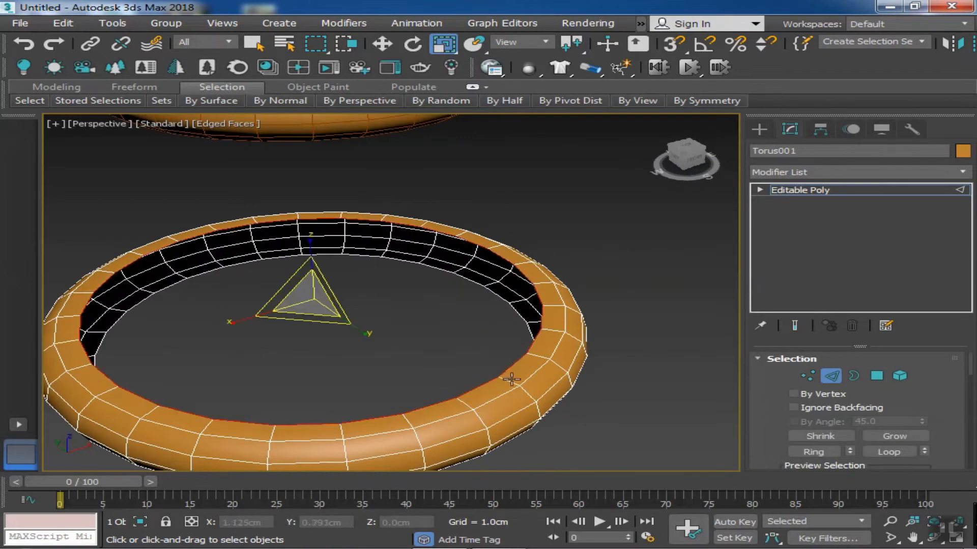
left_click_drag(295, 310, 300, 308)
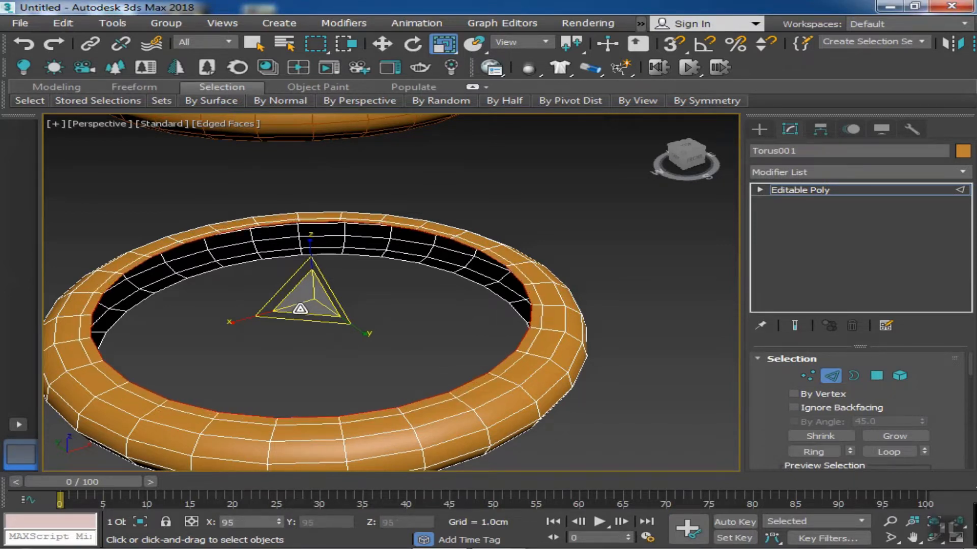
Extrude the selected edge loop straight up into a vertical wall, to a Z height of about 3.326 cm.
left_click(383, 43)
middle_click_drag(383, 359, 391, 327, "alt")
left_click_drag(314, 252, 326, 184)
scroll(407, 295, "down", 4)
middle_click_drag(424, 308, 416, 288, "alt")
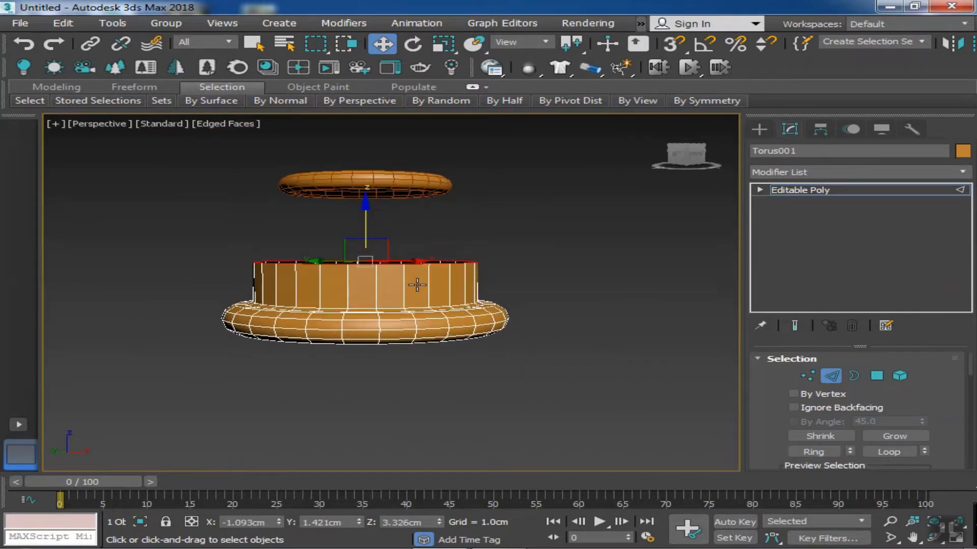
Leave edge editing and attach the small upper ring to the lower ring's object.
left_click(831, 376)
right_click(522, 300)
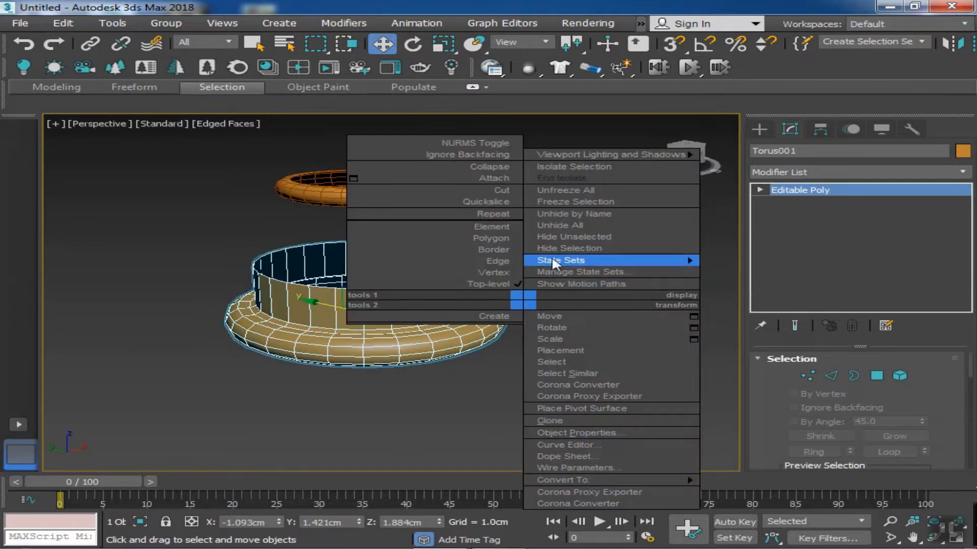
left_click(490, 178)
left_click(444, 188)
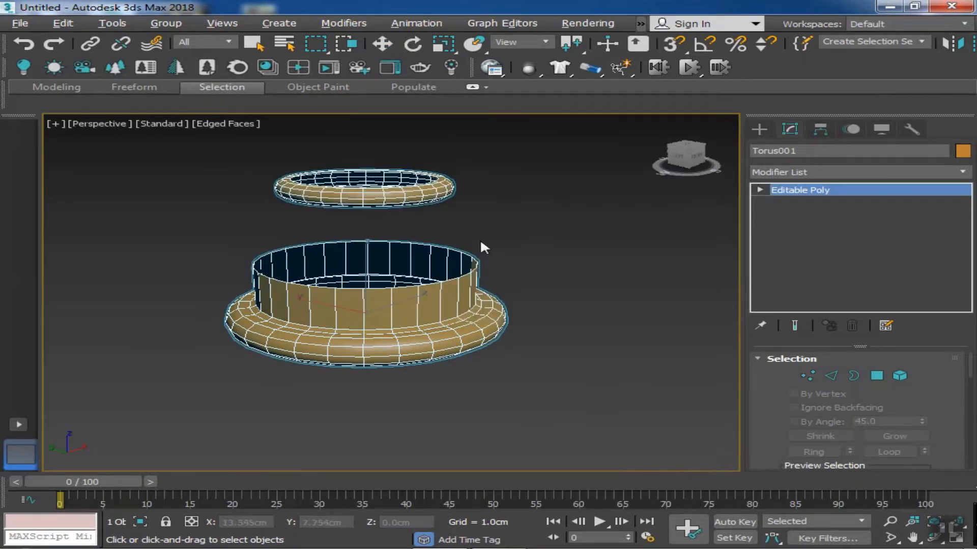
Bridge the wall's top edge loop to the lower inner edge loop of the small upper ring.
middle_click_drag(480, 239, 478, 216, "alt")
left_click(830, 376)
scroll(472, 310, "up", 4)
middle_click_drag(473, 310, 481, 221, "alt")
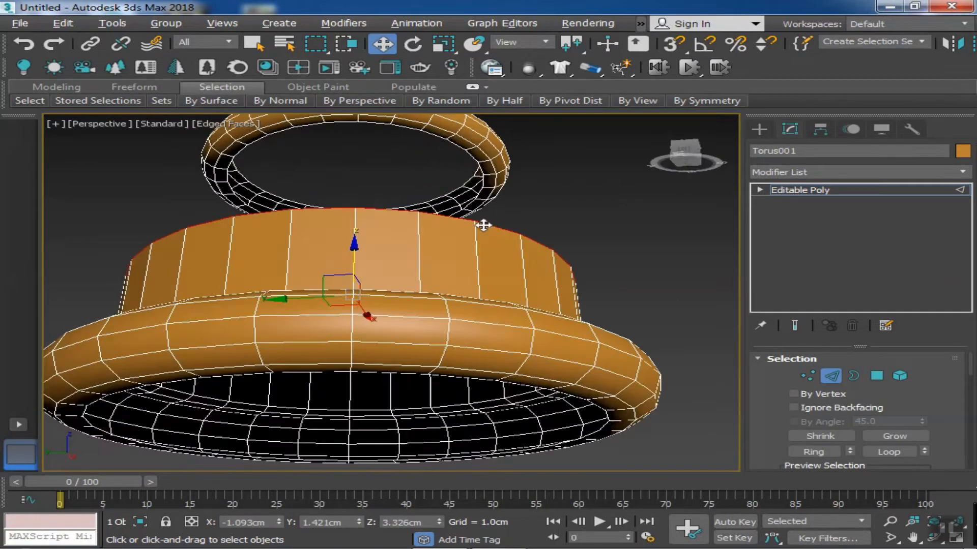
scroll(482, 220, "up", 5)
scroll(508, 252, "down", 5)
scroll(909, 394, "down", 4)
scroll(901, 405, "down", 2)
left_click(827, 435)
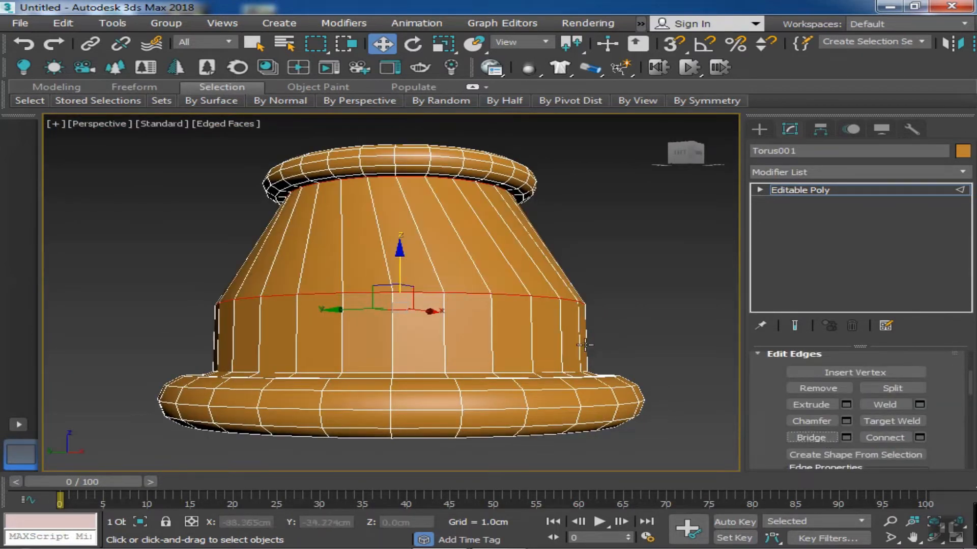
Lower the wall's middle edge loop to a Z height of about 2.48 cm, just above the base ring.
middle_click_drag(571, 352, 569, 371, "alt")
left_click_drag(399, 268, 400, 327)
key("ctrl+z")
left_click(638, 301)
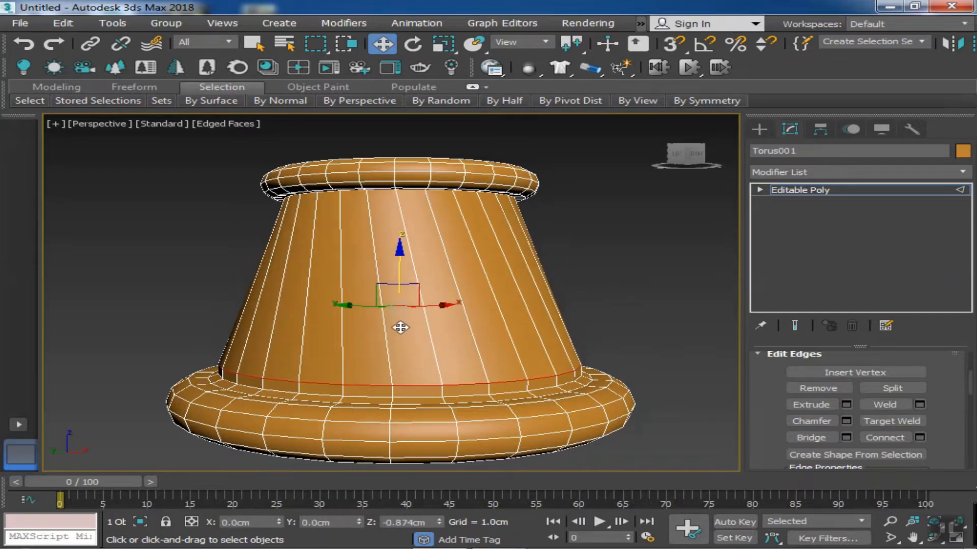
scroll(389, 218, "up", 5)
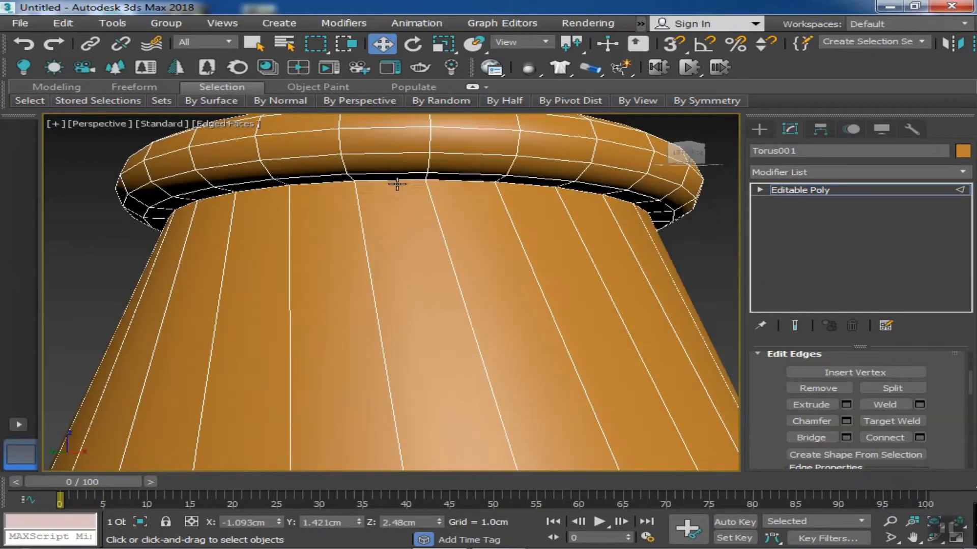
scroll(408, 186, "down", 8)
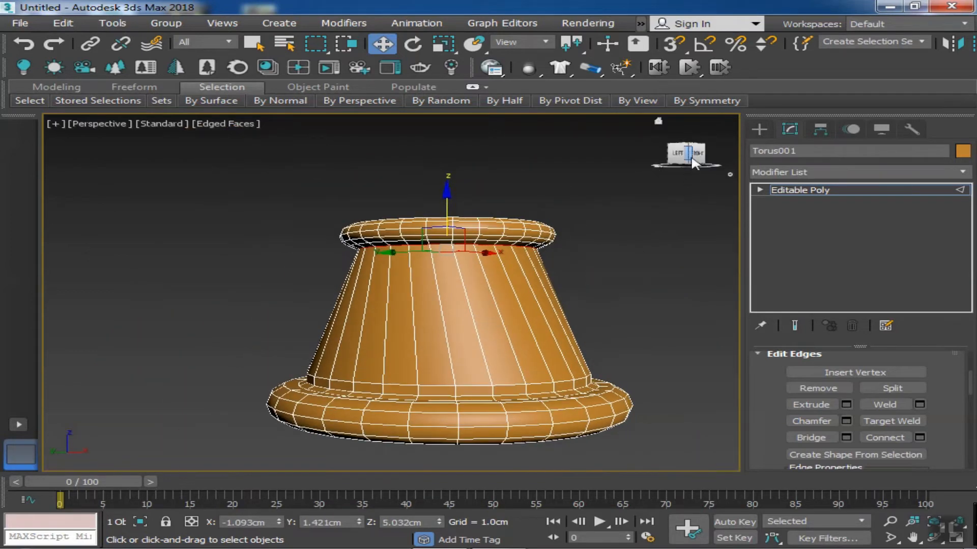
In the Front view, window-select the upper ring's polygons and rotate them about the vertical axis to straighten the wall edges.
key("f")
key("z")
left_click(759, 190)
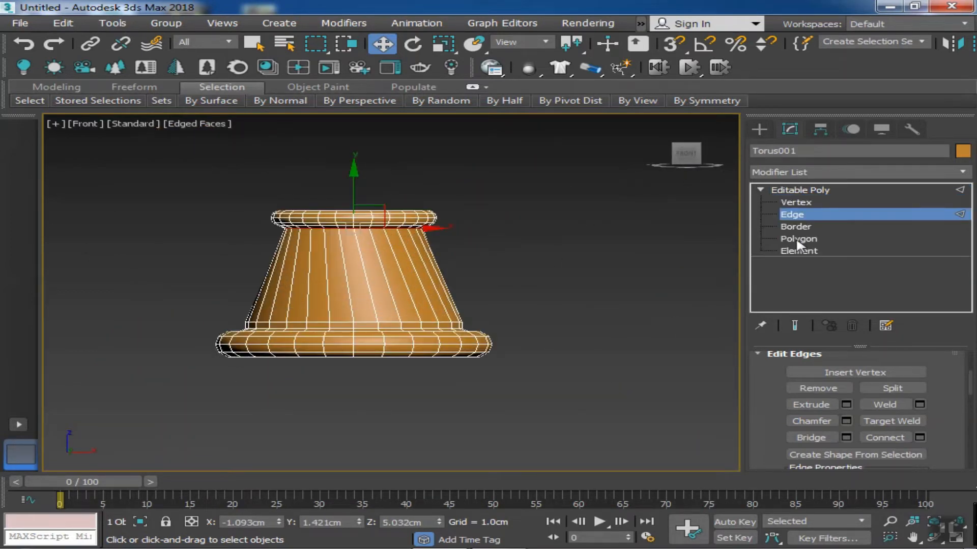
left_click(798, 239)
left_click_drag(260, 256, 258, 258)
left_click(563, 272)
left_click(347, 45)
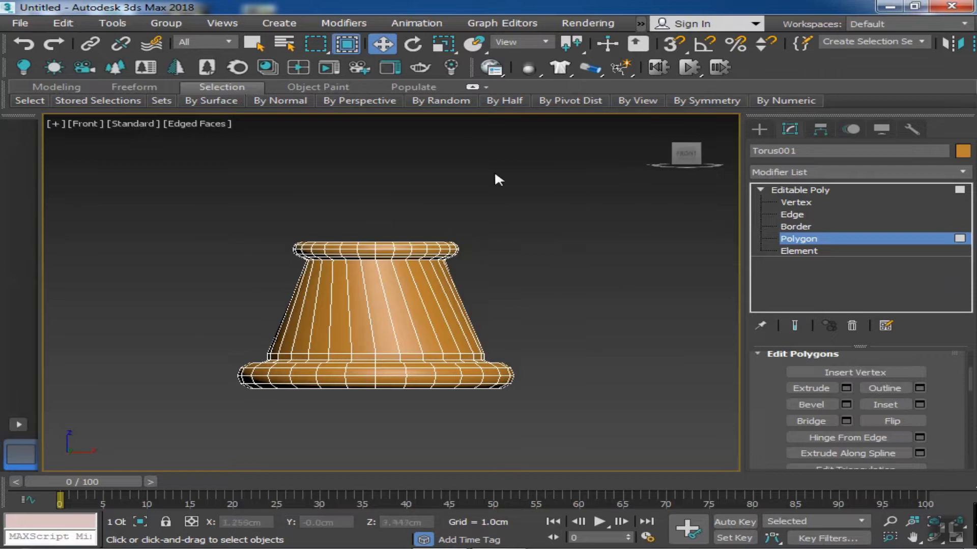
scroll(377, 305, "up", 3)
key("e")
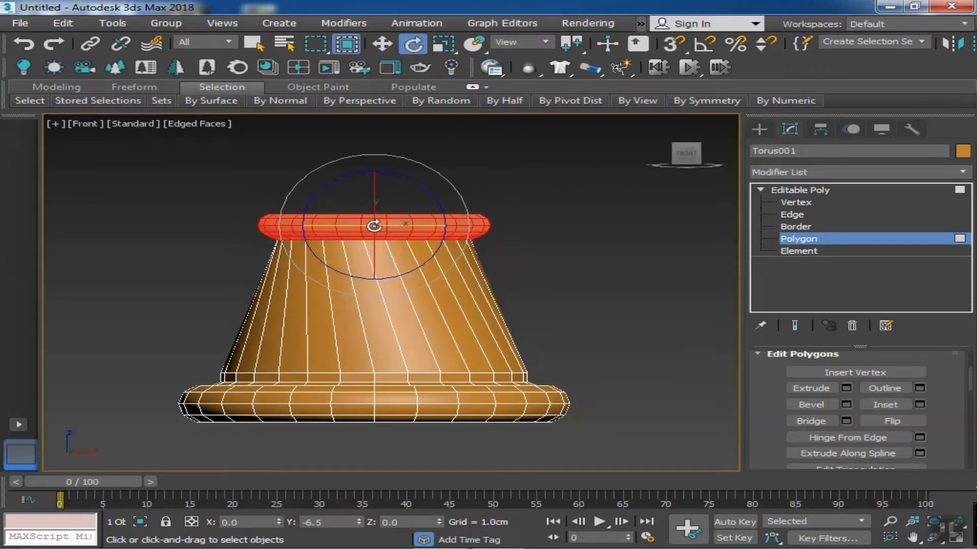
left_click_drag(336, 225, 337, 225)
Select the full ring of tapered wall edges and connect them with 1 segment, pinch 0 and a slide of about 27.
middle_click_drag(559, 268, 680, 229, "alt")
left_click(792, 215)
left_click(453, 306)
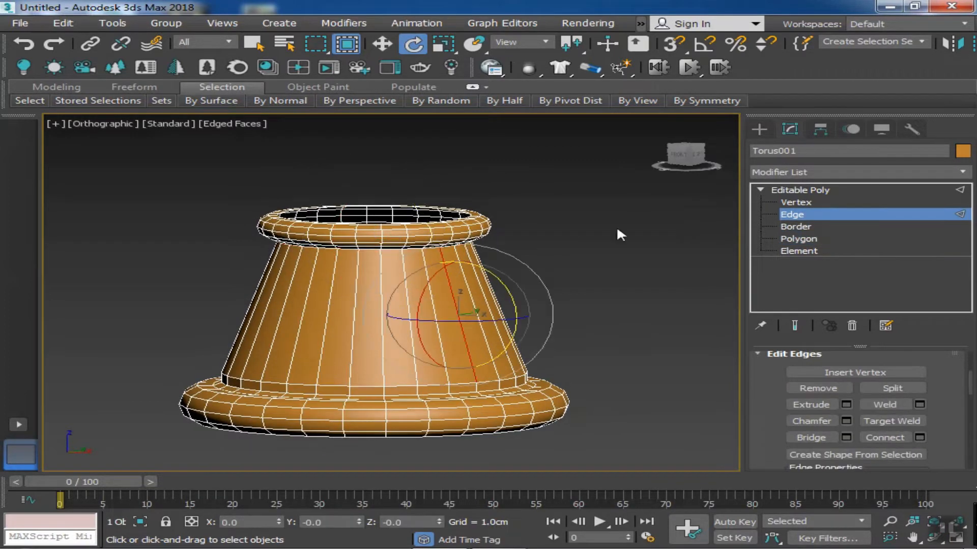
left_click(679, 158)
scroll(783, 407, "up", 5)
left_click(812, 408)
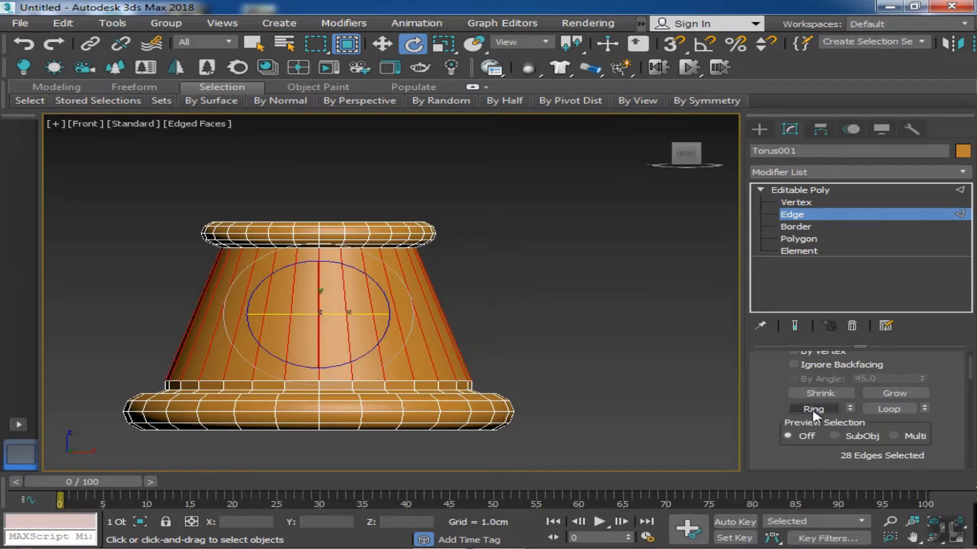
left_click(382, 44)
scroll(944, 425, "down", 5)
left_click(918, 438)
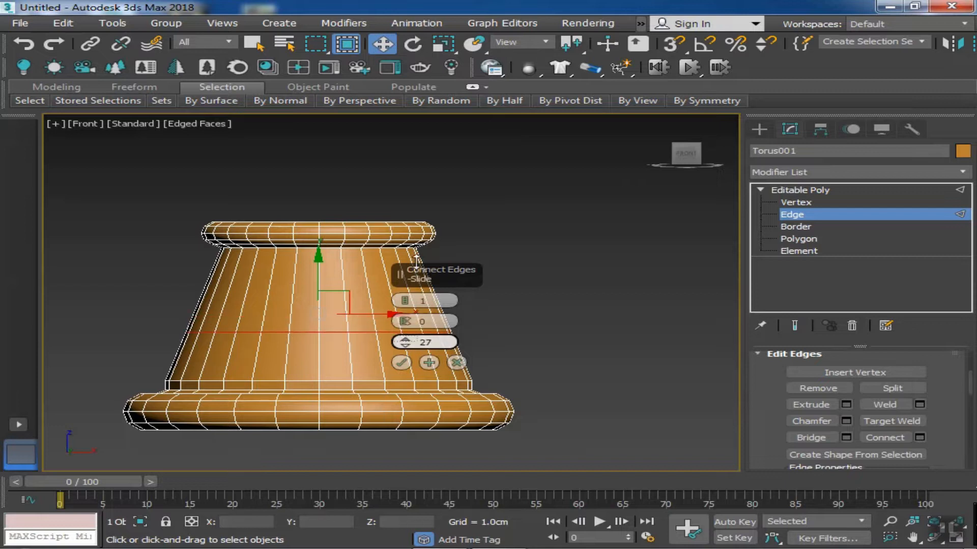
left_click(558, 220)
Scale the new wall edge loop inward to give the body a narrower waist.
middle_click_drag(495, 355, 315, 318, "alt")
left_click_drag(303, 325, 341, 319)
middle_click_drag(337, 325, 609, 290, "alt")
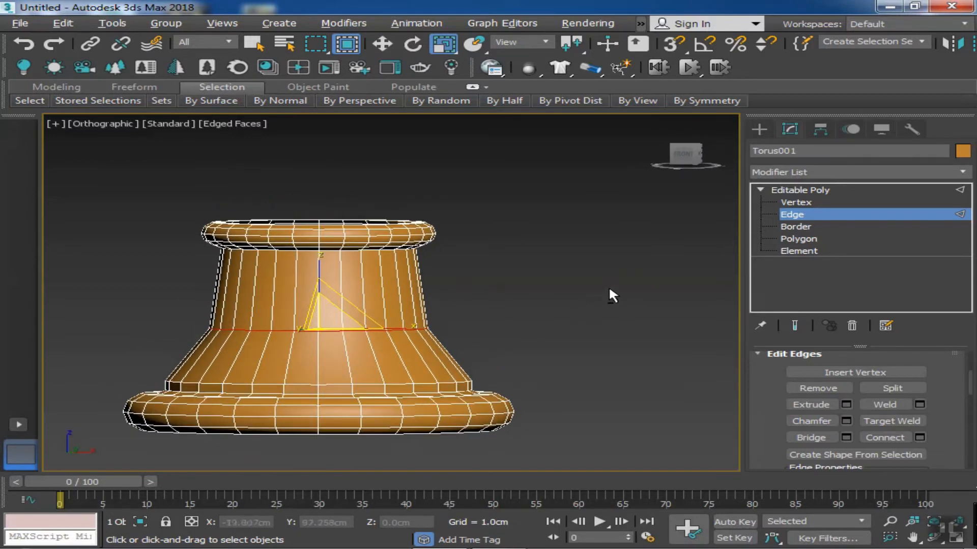
Chamfer the waist edge loop with multiple segments to round the bend in the wall.
left_click(846, 422)
key("w")
scroll(314, 342, "up", 3)
middle_click_drag(313, 282, 264, 337, "alt")
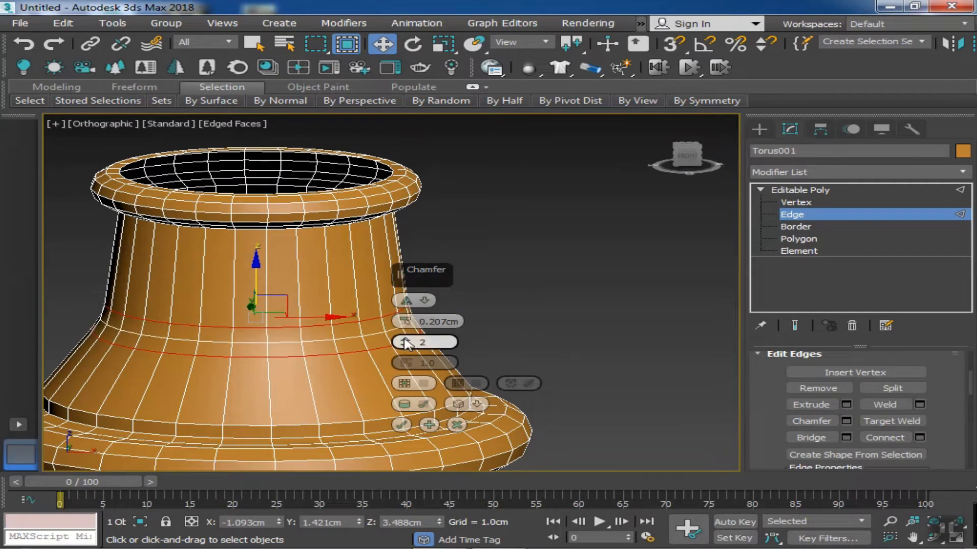
left_click_drag(407, 321, 404, 335)
middle_click_drag(462, 364, 460, 385, "alt")
left_click(401, 426)
Chamfer the edge loop at the foot of the flared wall by 0.034 cm with 1 segment.
left_click(321, 419)
middle_click_drag(321, 419, 429, 399)
double_click(321, 380)
scroll(375, 407, "up", 2)
scroll(565, 373, "down", 3)
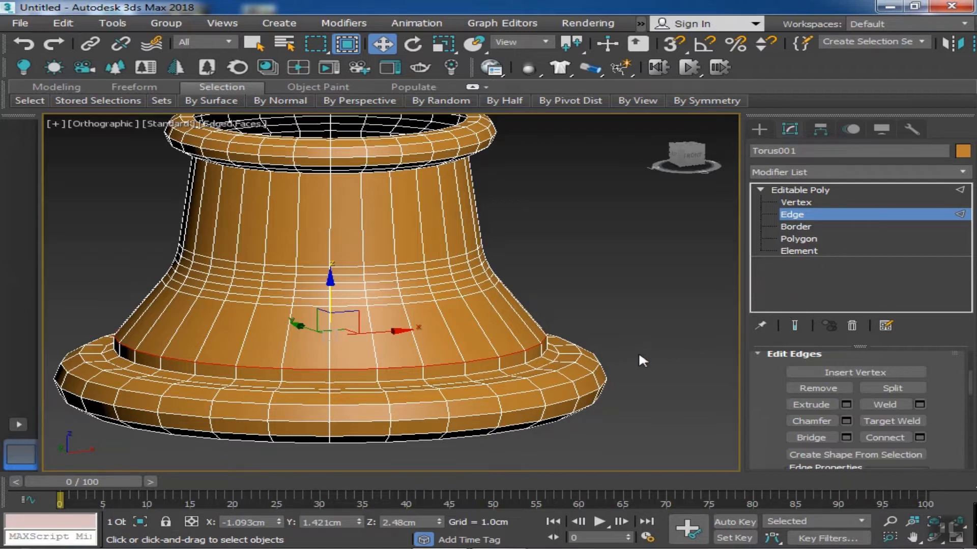
left_click(845, 421)
right_click(405, 342)
right_click(404, 330)
right_click(407, 363)
right_click(402, 327)
middle_click_drag(335, 347, 324, 338)
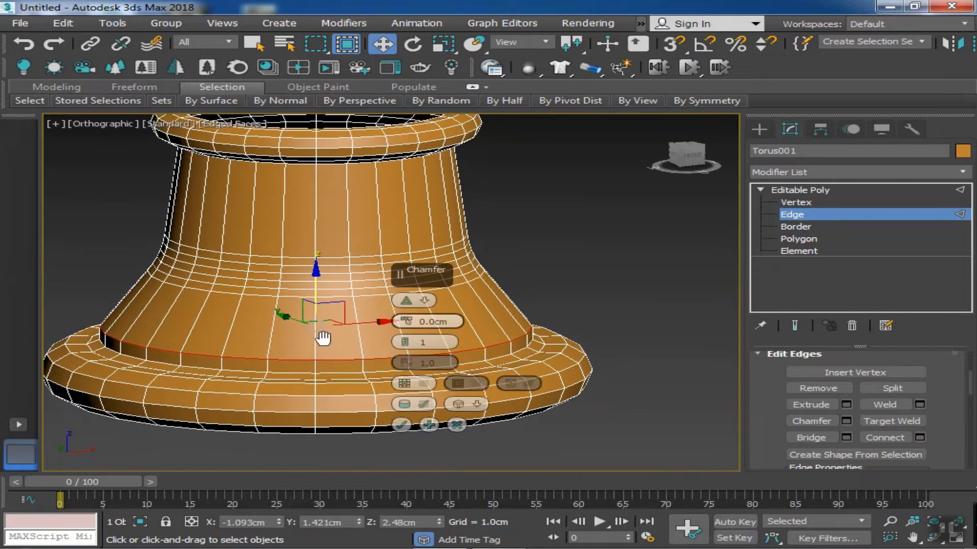
scroll(328, 339, "up", 2)
left_click_drag(402, 323, 401, 317)
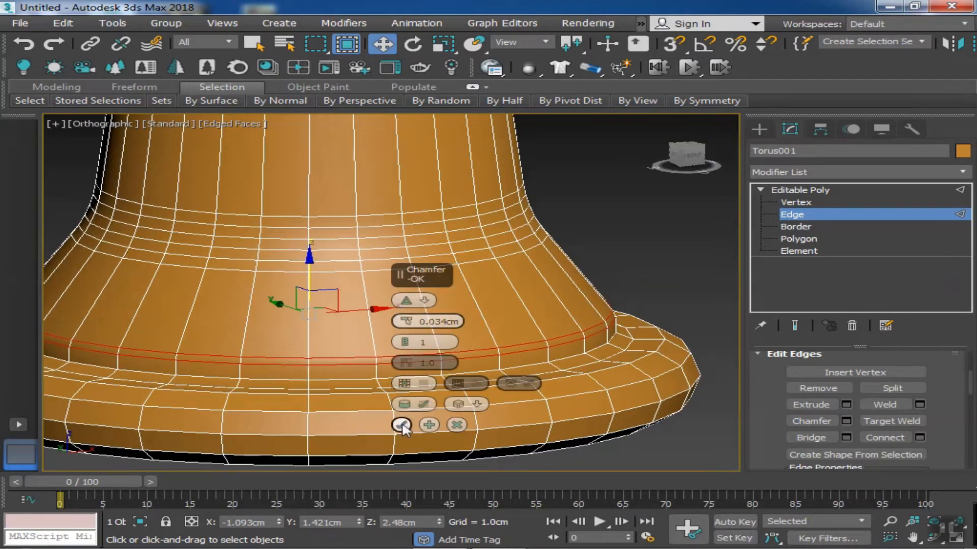
left_click(401, 425)
Leave edge editing and apply an OpenSubdiv modifier with 2 iterations to the object.
scroll(474, 356, "down", 3)
middle_click_drag(475, 391, 496, 385, "alt")
left_click(809, 190)
left_click(590, 415)
left_click(460, 342)
left_click(820, 173)
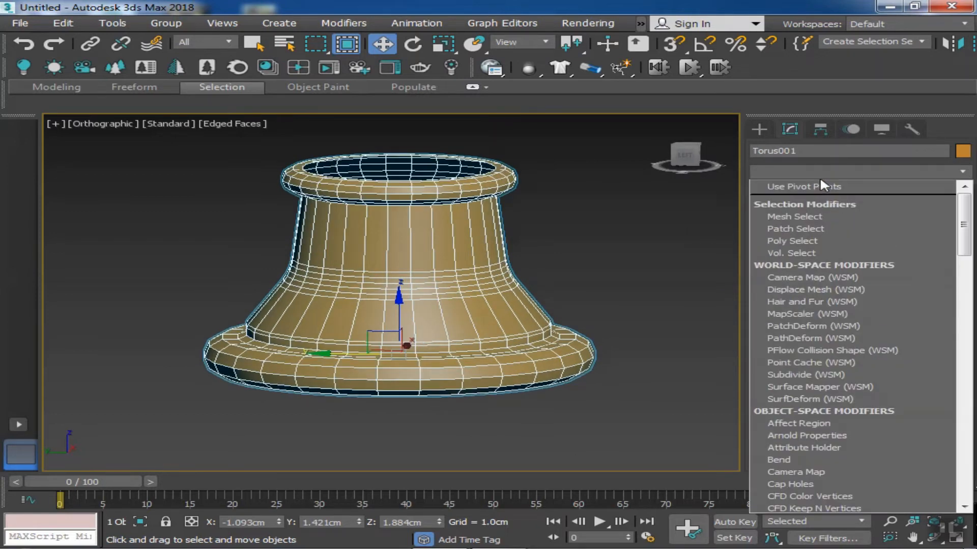
key("o")
left_click(807, 188)
left_click(919, 380)
left_click(604, 369)
middle_click_drag(603, 368, 608, 357, "alt")
left_click(507, 321)
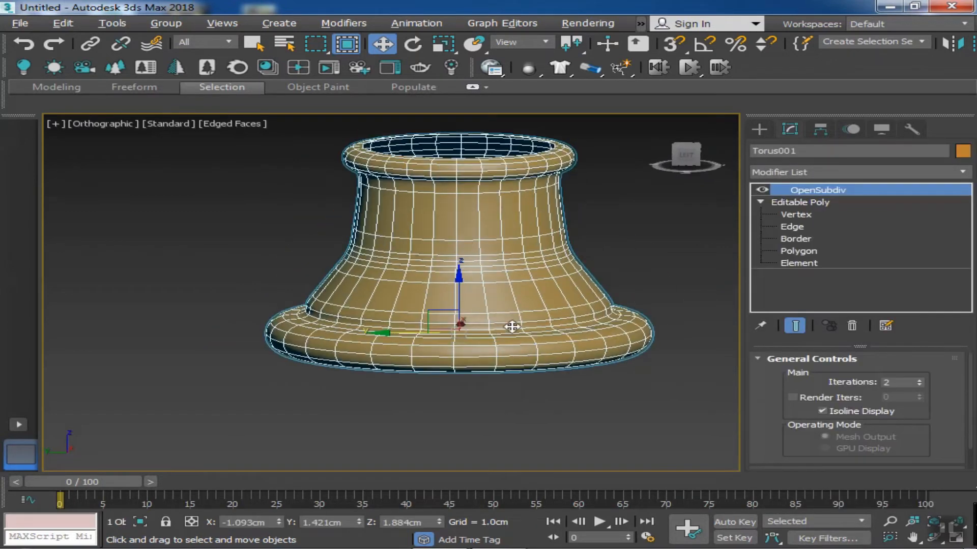
Select the upper ring's inner edge loop in the Editable Poly and extrude it straight up about 3.4 cm.
left_click(791, 226)
scroll(509, 359, "up", 5)
scroll(504, 363, "up", 1)
middle_click_drag(460, 384, 444, 409, "alt")
scroll(467, 343, "down", 2)
scroll(463, 345, "down", 1)
middle_click_drag(444, 409, 455, 351, "alt")
middle_click_drag(384, 198, 397, 302)
scroll(397, 302, "up", 2)
scroll(465, 370, "up", 4)
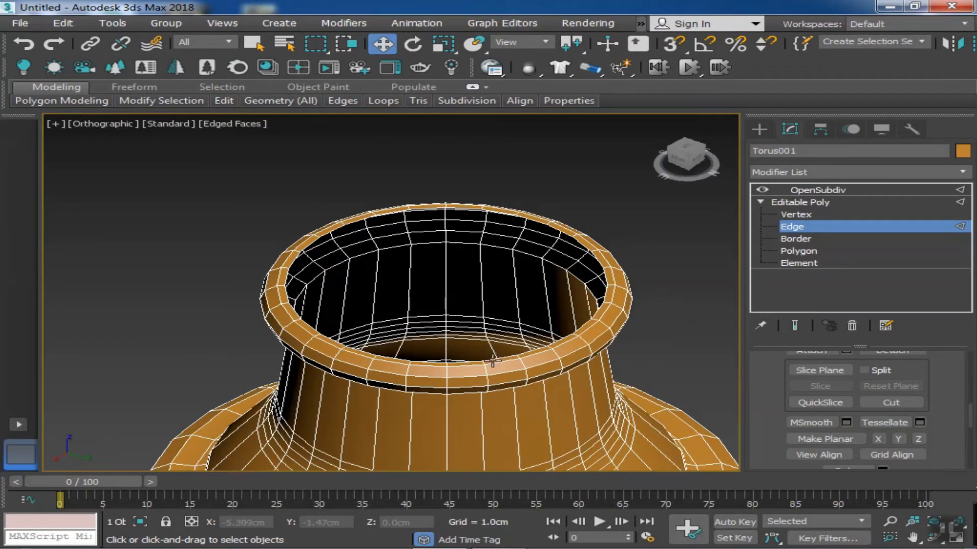
double_click(462, 360)
scroll(463, 359, "down", 5)
middle_click_drag(462, 359, 461, 305, "alt")
middle_click_drag(461, 305, 432, 282)
left_click_drag(431, 280, 445, 210, "shift")
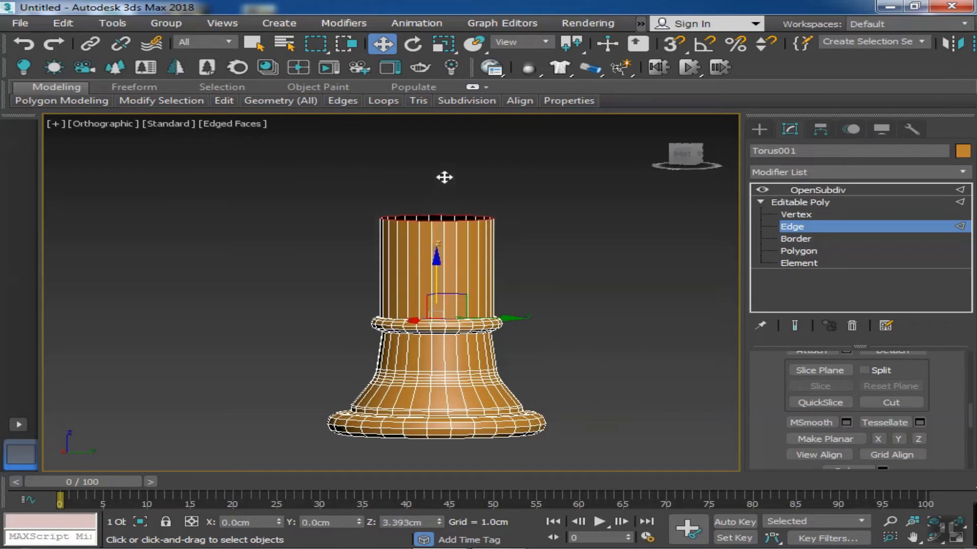
Select the ring of polygons forming the upper cylindrical wall and detach it as a separate object named Object001.
left_click(526, 279)
middle_click_drag(527, 280, 535, 326, "alt")
left_click(791, 251)
left_click(426, 298)
left_click(438, 298, "shift")
middle_click_drag(436, 297, 438, 258, "alt")
right_click(436, 259)
left_click(642, 289)
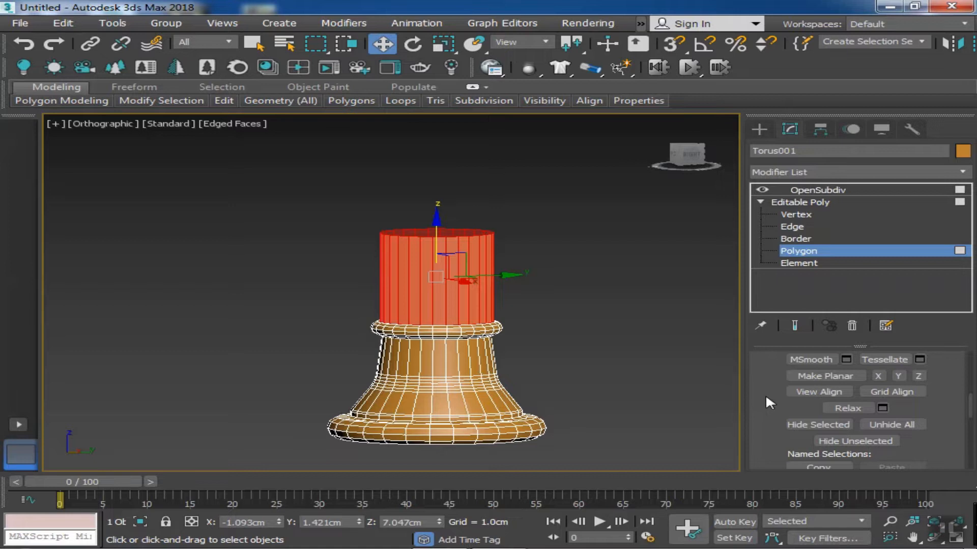
scroll(765, 394, "down", 3)
scroll(768, 396, "up", 5)
left_click(889, 393)
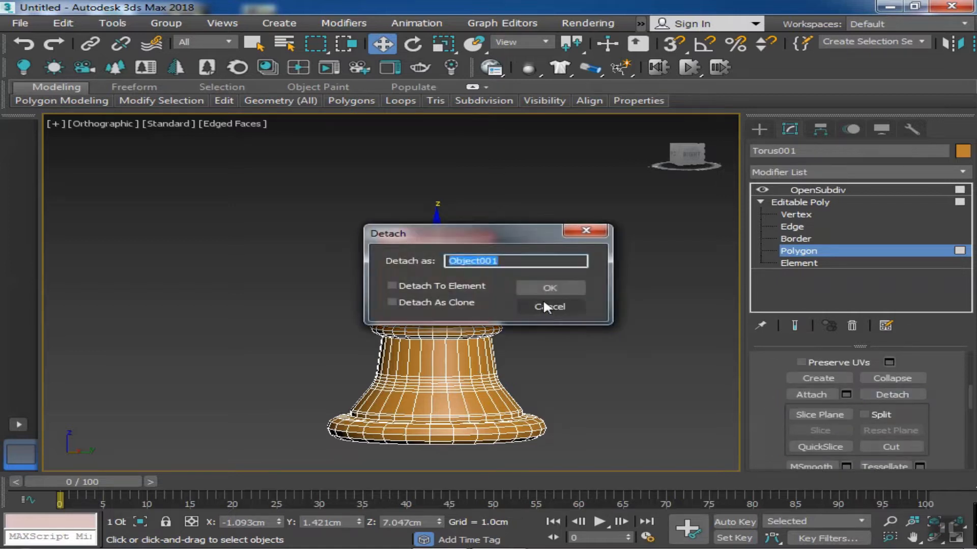
left_click(547, 288)
Leave polygon editing on the base and select the detached cylinder.
middle_click_drag(497, 309, 454, 324)
left_click(808, 191)
left_click(794, 250)
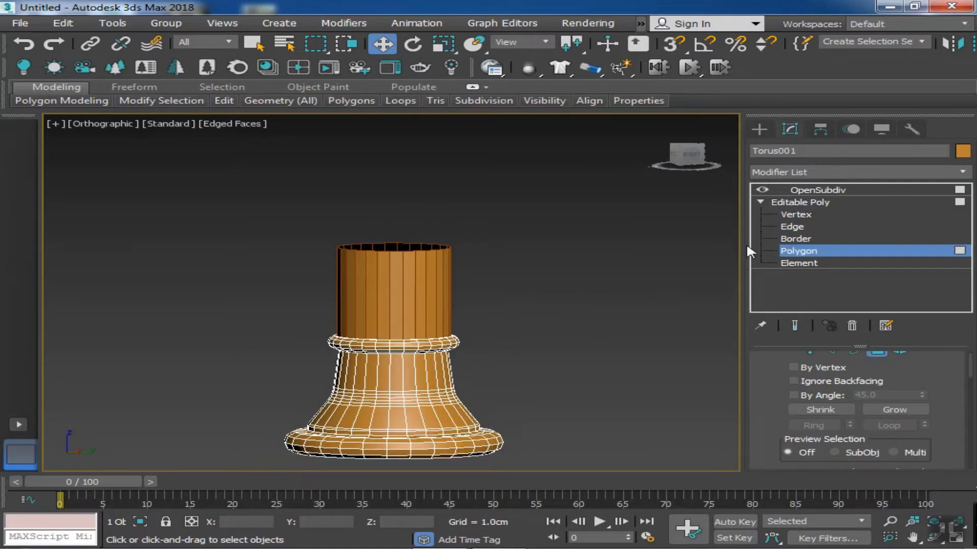
left_click(800, 202)
left_click(447, 279)
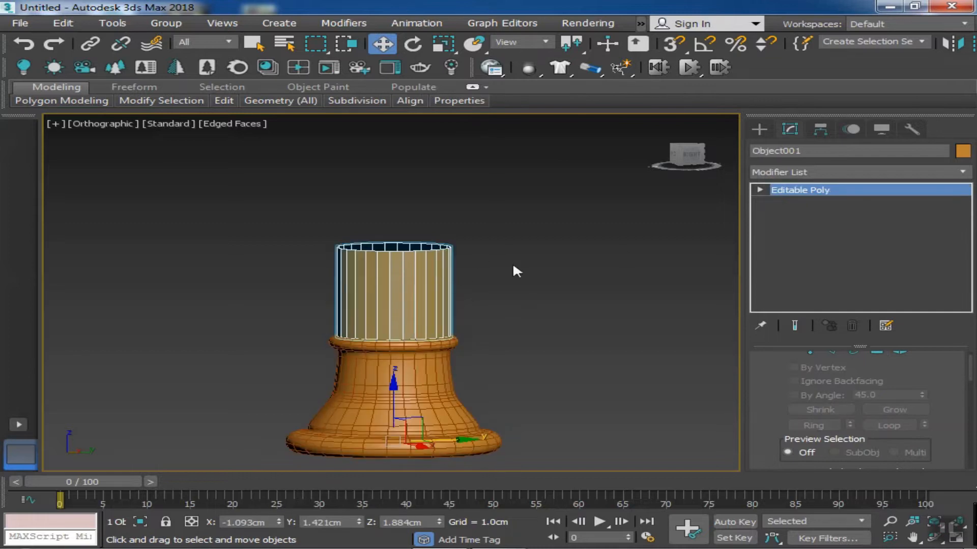
Select every second vertical edge around the cylinder using a dot ring selection with a gap of 1.
left_click(782, 216)
scroll(404, 283, "up", 4)
middle_click_drag(396, 264, 351, 305, "alt")
mouse_move(132, 101)
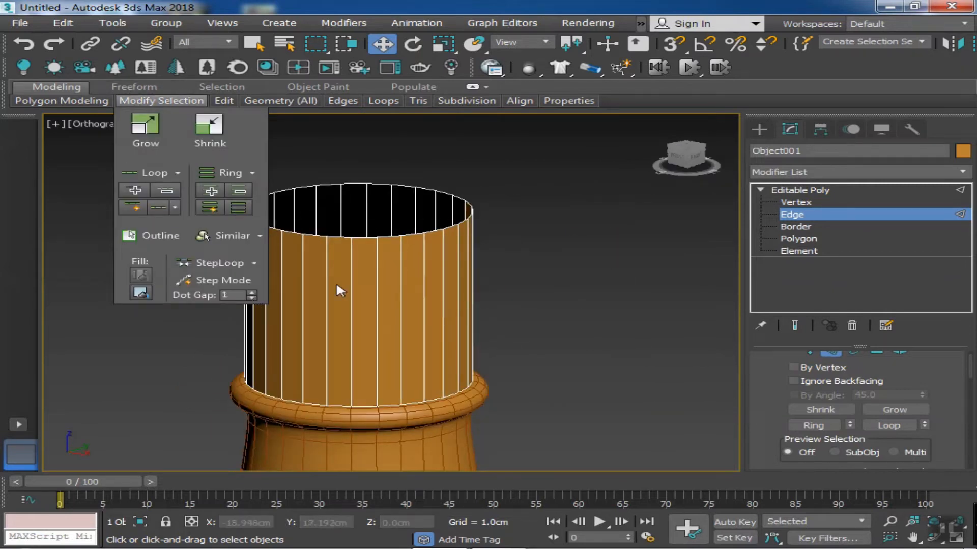
left_click(350, 288)
mouse_move(179, 102)
left_click(239, 207)
middle_click_drag(355, 298, 385, 294, "alt")
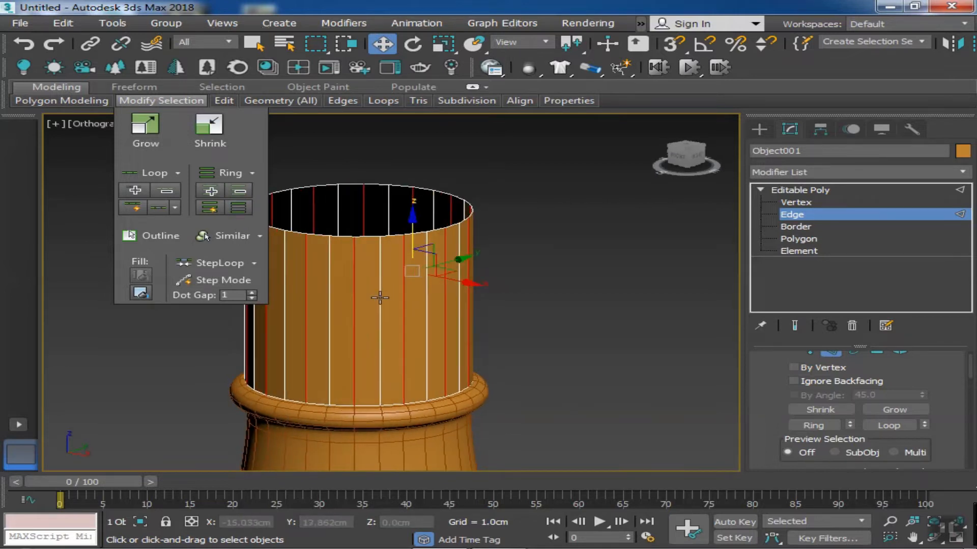
Extrude the selected vertical edges inward with a height of -0.061 cm and a width of 0.073 cm.
scroll(769, 390, "down", 5)
left_click(845, 399)
middle_click_drag(572, 400, 493, 402, "alt")
right_click(405, 322)
right_click(406, 301)
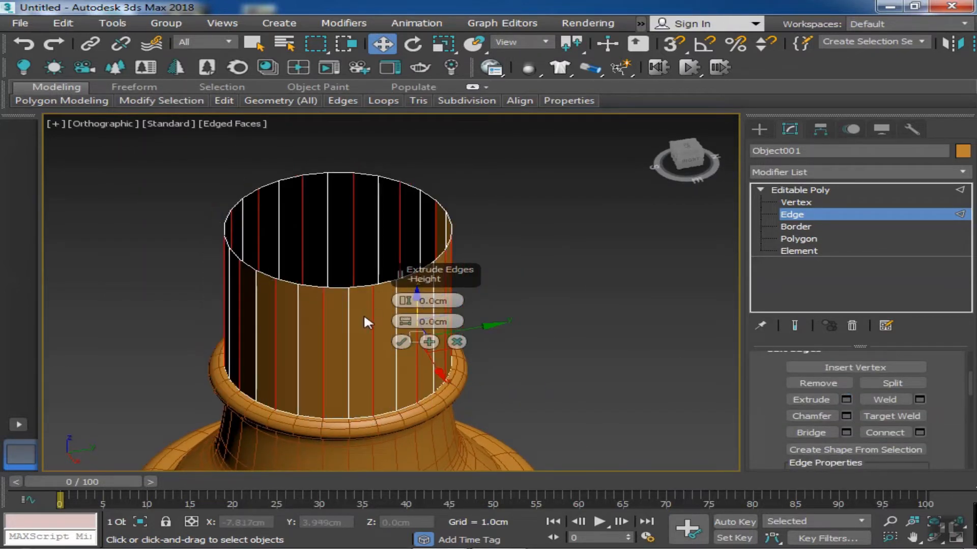
middle_click_drag(364, 317, 328, 323)
left_click_drag(404, 327, 402, 312)
middle_click_drag(286, 315, 271, 289, "alt")
scroll(271, 287, "up", 2)
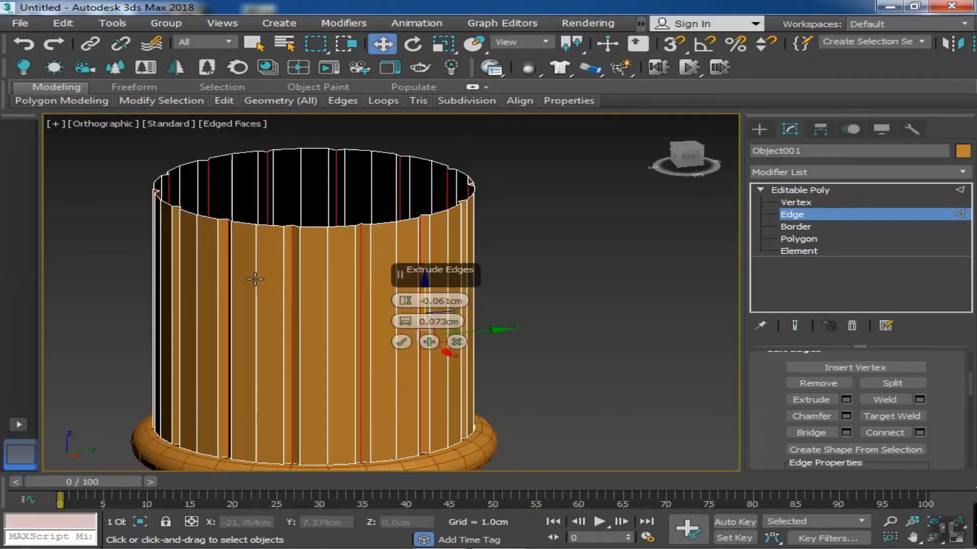
left_click(401, 341)
Increase the dot gap and select the vertical edges midway between the grooves all around the cylinder.
left_click(255, 321)
middle_click_drag(273, 250, 285, 268, "alt")
scroll(285, 268, "up", 2)
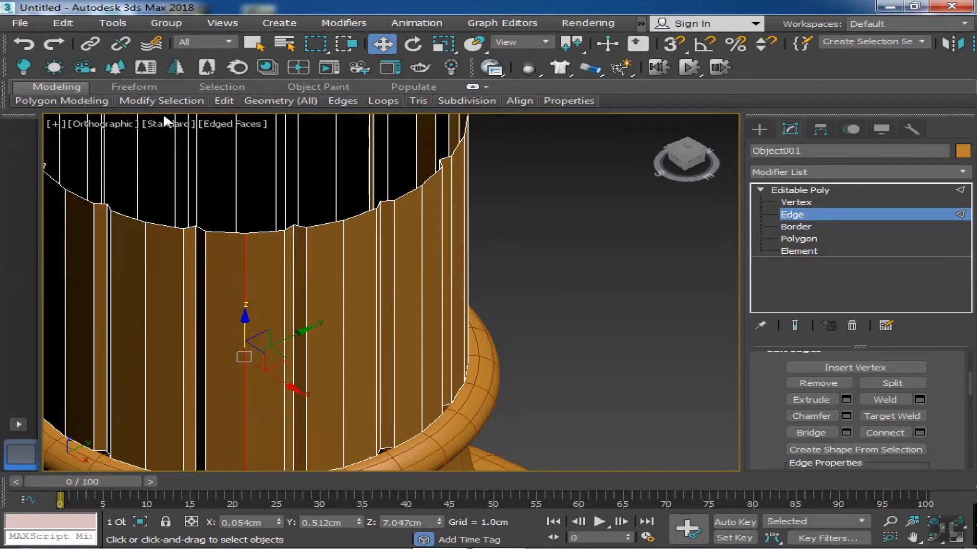
mouse_move(142, 104)
left_click(251, 293)
left_click(251, 293)
left_click(239, 208)
middle_click_drag(368, 282, 428, 308)
scroll(428, 308, "down", 3)
middle_click_drag(428, 309, 440, 309, "alt")
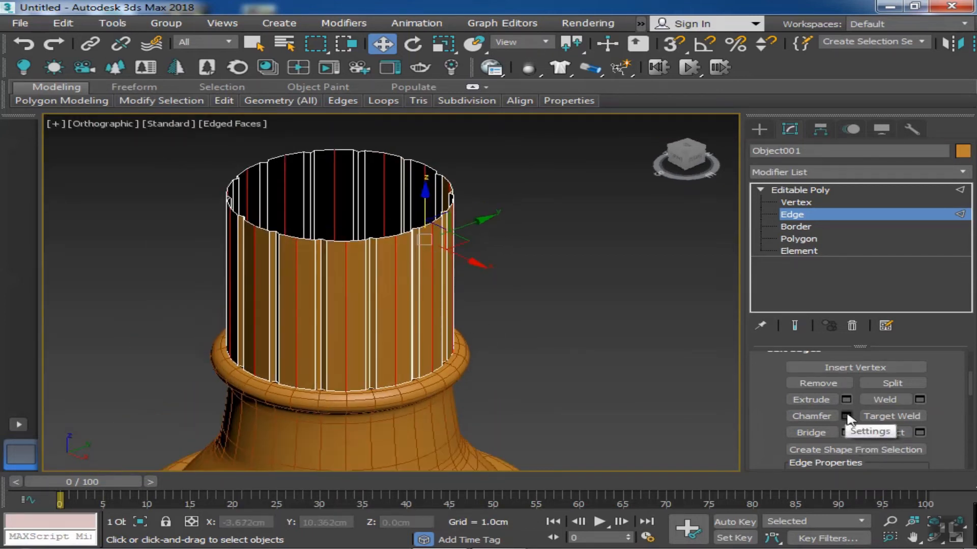
Extrude the edges between the grooves outward with a height of 0.269 cm and a width of 0.195 cm.
left_click(848, 402)
left_click_drag(405, 300, 396, 273)
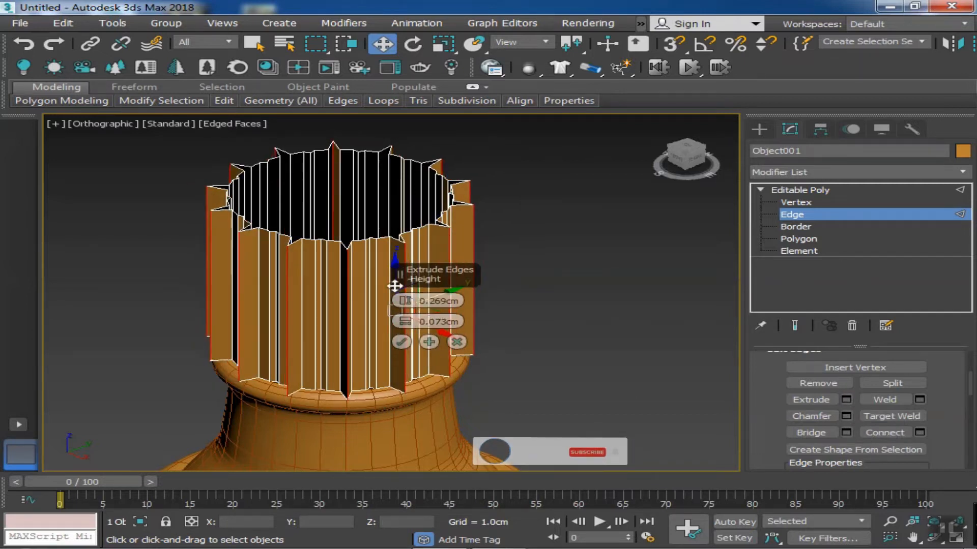
left_click_drag(405, 324, 404, 311)
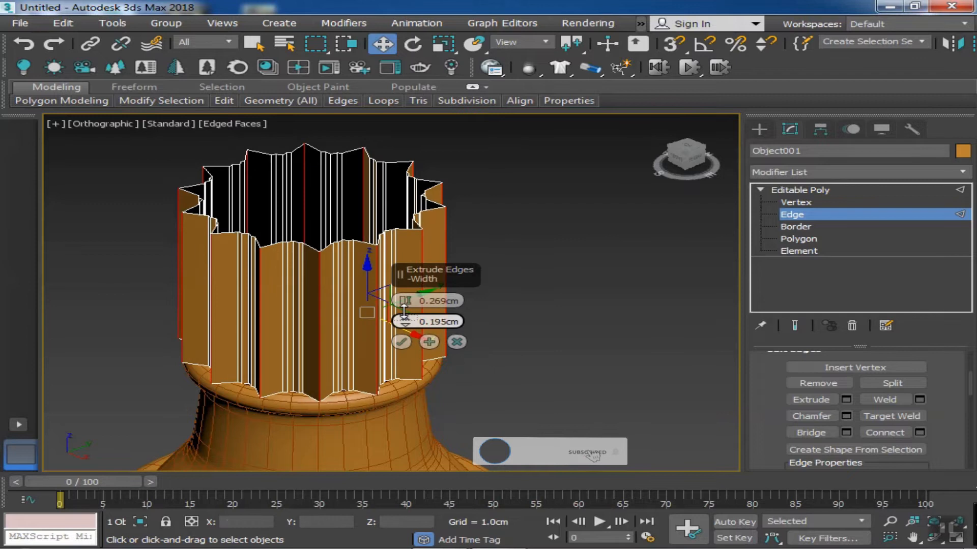
scroll(352, 334, "up", 1)
middle_click_drag(351, 335, 288, 351, "alt")
scroll(287, 351, "up", 1)
left_click(401, 342)
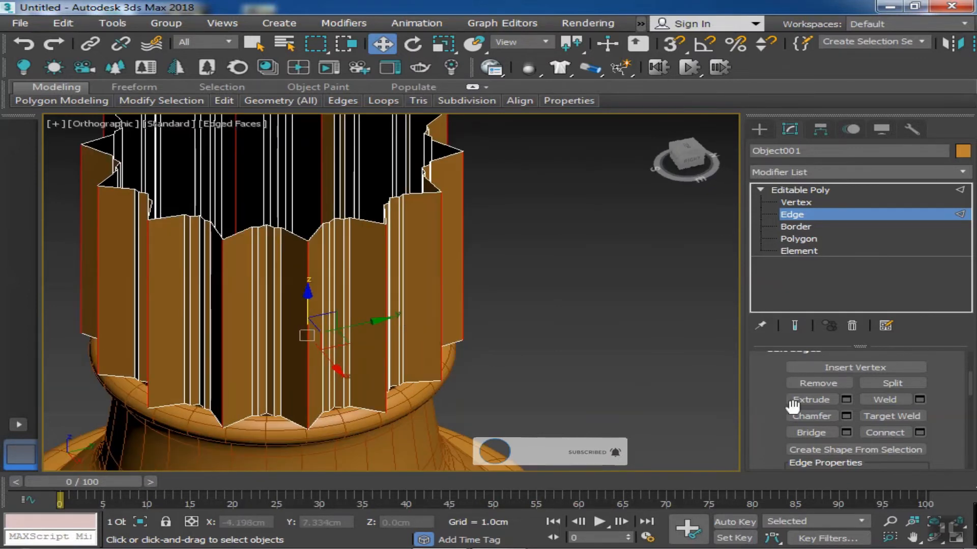
Chamfer the outer ridge edges of the fluted cylinder slightly.
left_click(846, 416)
left_click_drag(406, 322, 405, 316)
left_click(402, 425)
middle_click_drag(433, 389, 460, 355, "alt")
scroll(430, 368, "down", 3)
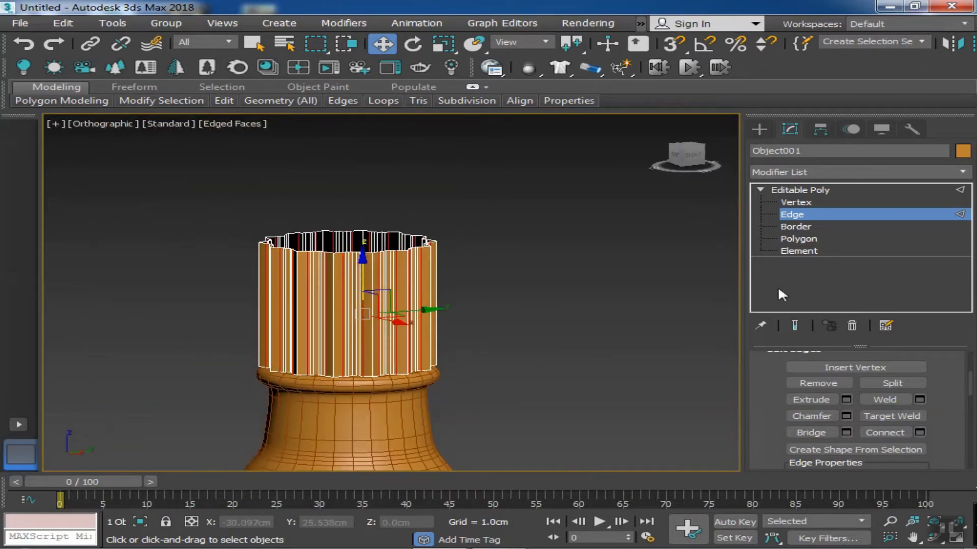
Switch to window selection and, in the front view, collapse the fluted cylinder's top edges into a single point.
left_click_drag(507, 263, 238, 264)
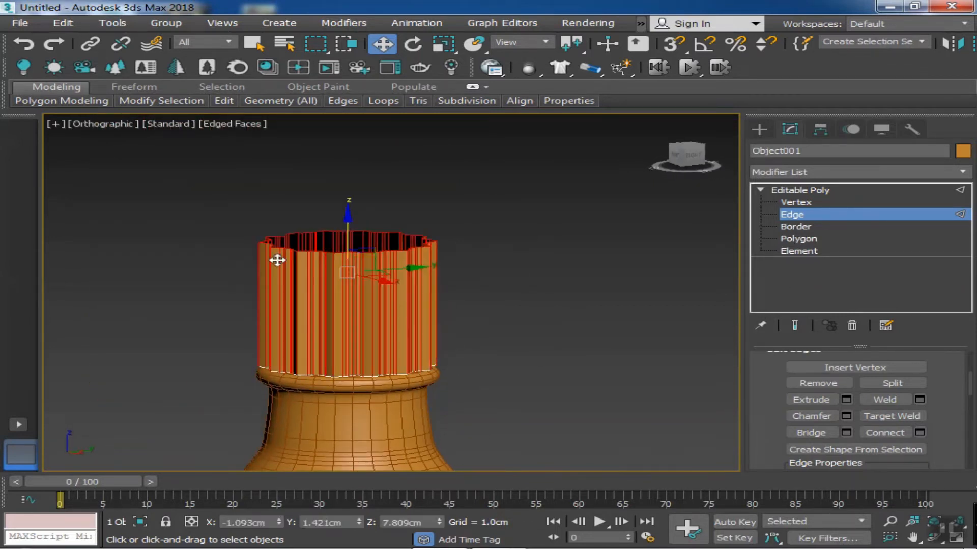
left_click(347, 44)
left_click(483, 239)
key("f")
scroll(503, 281, "up", 2)
scroll(945, 412, "down", 5)
left_click(914, 412)
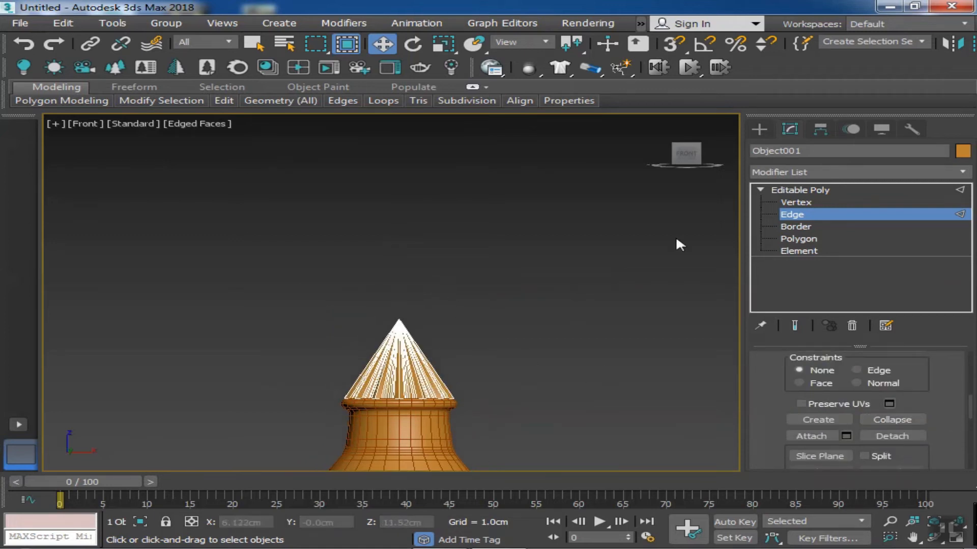
Raise the cone's apex vertex to a height of about 10 cm.
key("2")
left_click(789, 216)
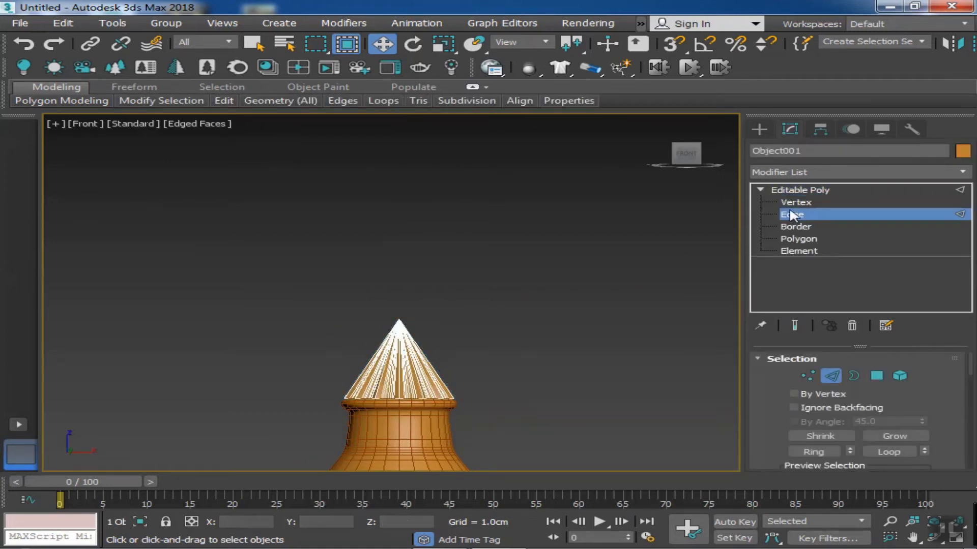
key("1")
left_click(399, 319)
left_click_drag(398, 320, 406, 282)
middle_click_drag(419, 306, 374, 300)
scroll(331, 325, "up", 2)
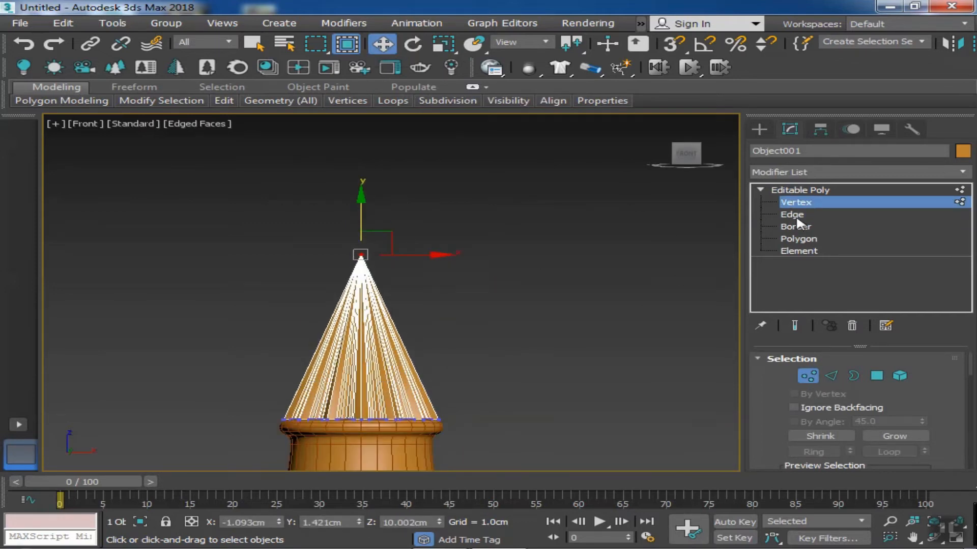
Select the cone's sloping edges with a crossing selection and connect them with 7 segments.
left_click(782, 214)
left_click_drag(505, 299, 300, 358)
left_click(360, 37)
left_click_drag(451, 290, 294, 352)
scroll(936, 396, "down", 5)
left_click(919, 437)
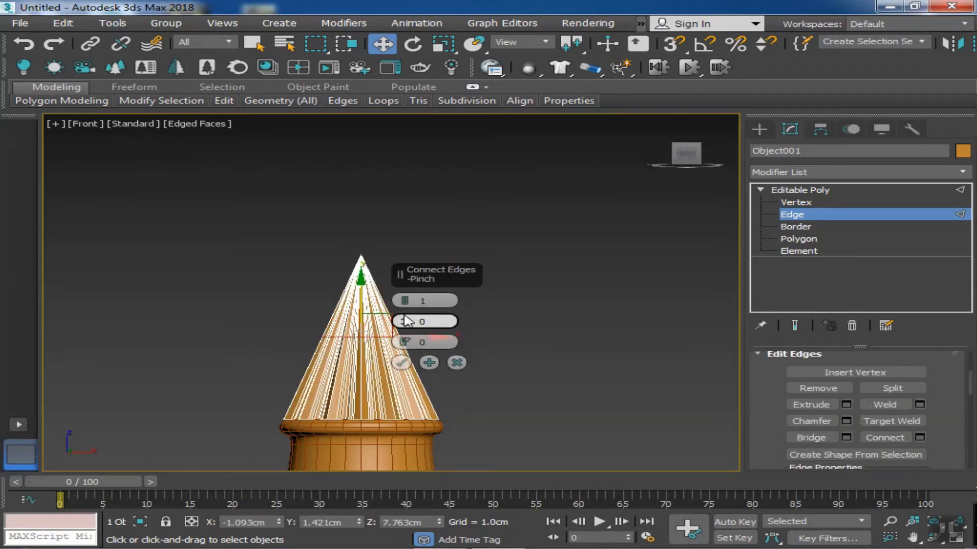
left_click(406, 299)
left_click(405, 298)
left_click(405, 298)
left_click(405, 298)
left_click(405, 299)
left_click(405, 298)
left_click(402, 359)
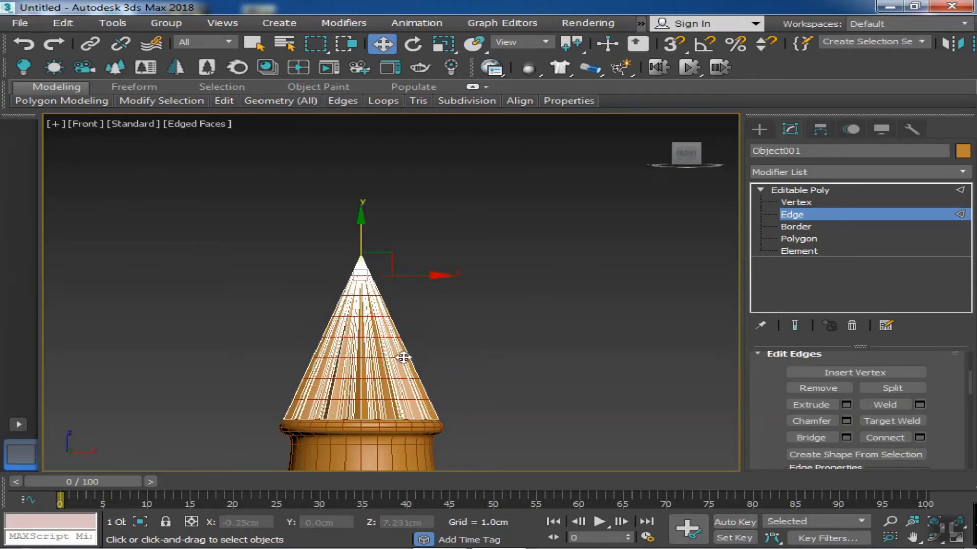
middle_click_drag(463, 327, 463, 322)
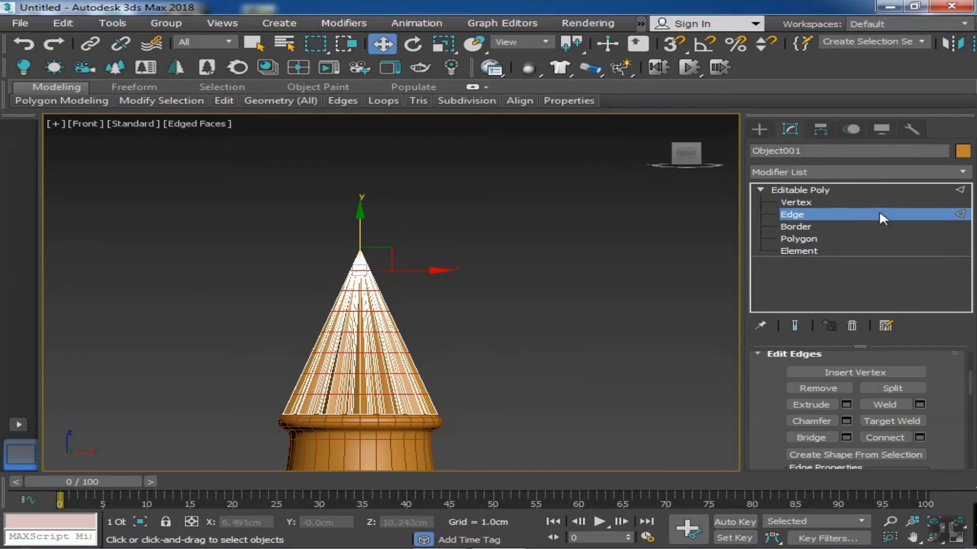
Leave edge editing and move only the cone's pivot up to the centre of its base, at about 5.6 cm.
left_click(385, 294)
left_click(803, 193)
left_click(819, 128)
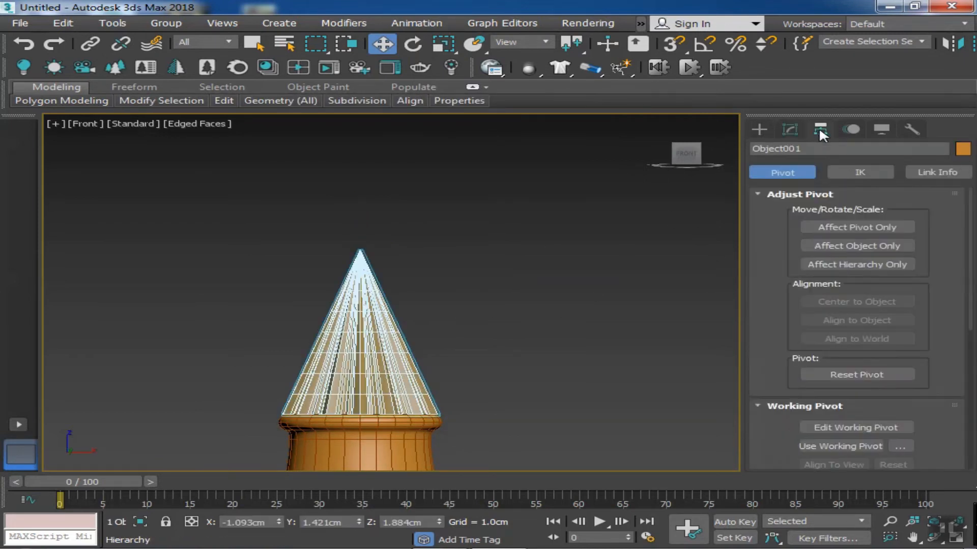
left_click(833, 232)
middle_click_drag(547, 320, 556, 286)
scroll(556, 283, "down", 2)
left_click_drag(426, 401, 427, 305)
scroll(425, 357, "up", 3)
scroll(425, 351, "up", 2)
left_click(618, 311)
scroll(619, 311, "down", 5)
middle_click_drag(620, 311, 516, 413)
scroll(435, 344, "up", 5)
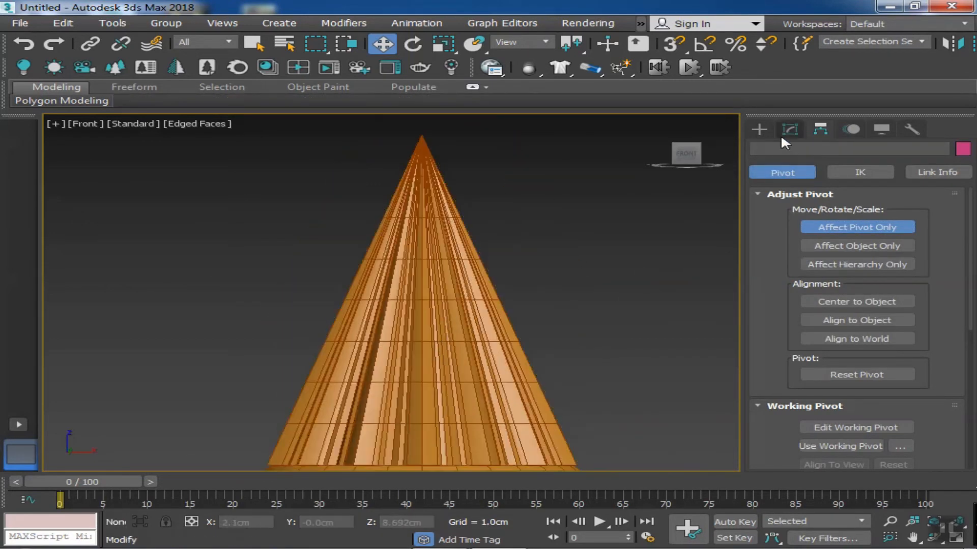
left_click(765, 127)
Reselect the cone and apply a Twist modifier with an angle of -205.5 about the Z axis.
left_click(451, 285)
scroll(451, 285, "down", 3)
middle_click_drag(451, 286, 424, 304)
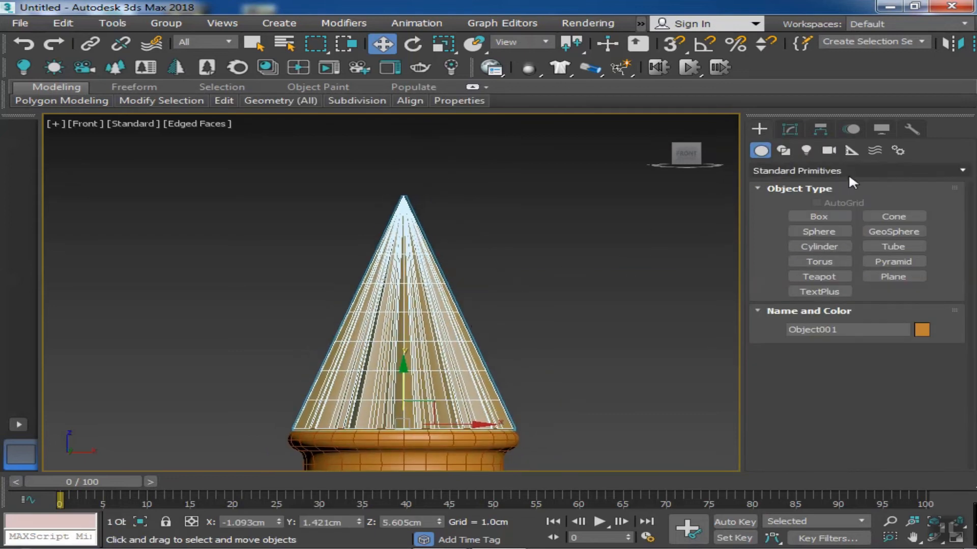
left_click(790, 129)
left_click(877, 171)
key("t")
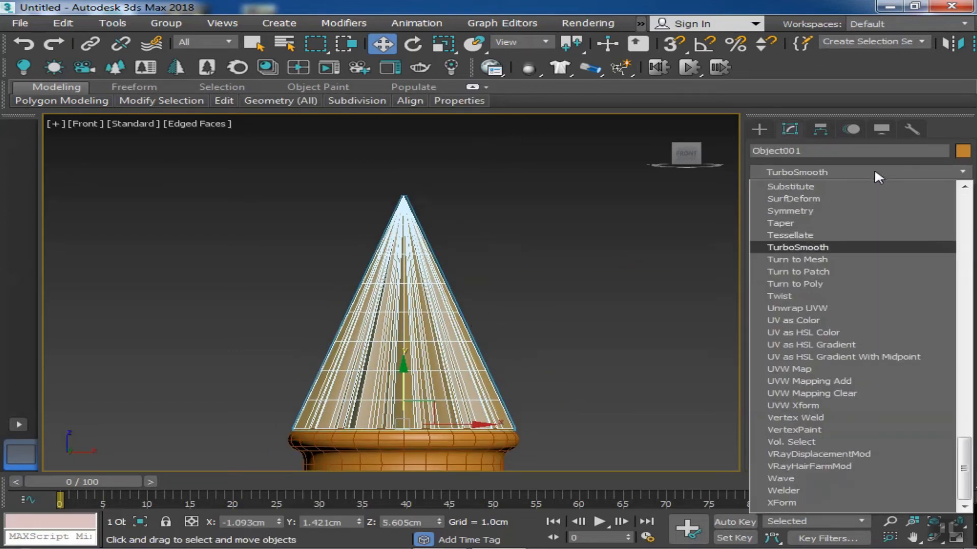
left_click(805, 297)
left_click_drag(899, 387, 900, 440)
left_click_drag(909, 129, 909, 140)
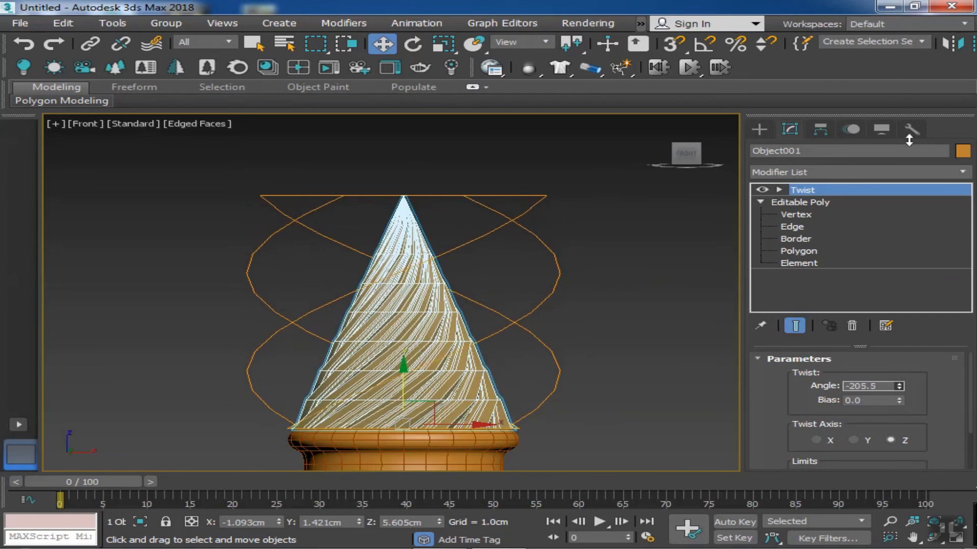
Apply an OpenSubdiv modifier with 3 iterations to the twisted cone.
left_click(847, 169)
key("o")
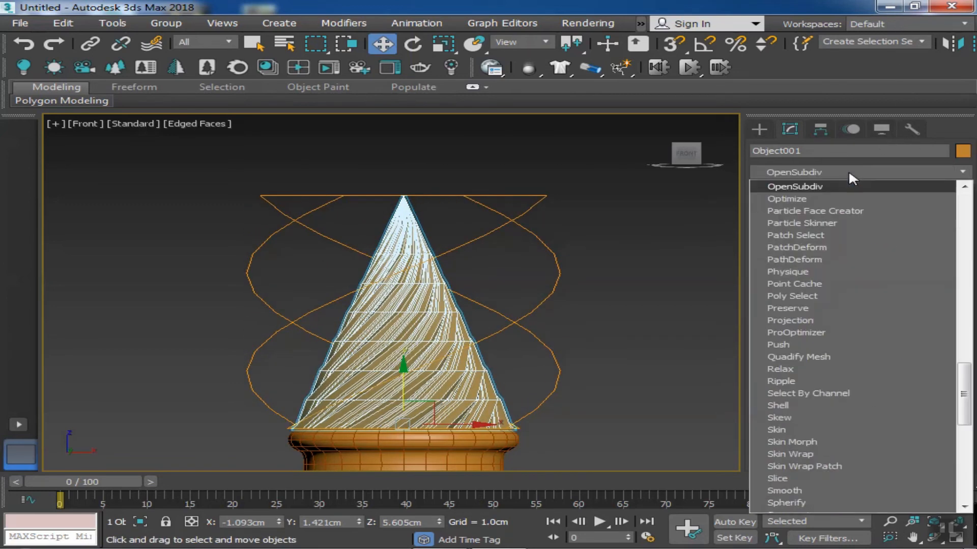
left_click(834, 185)
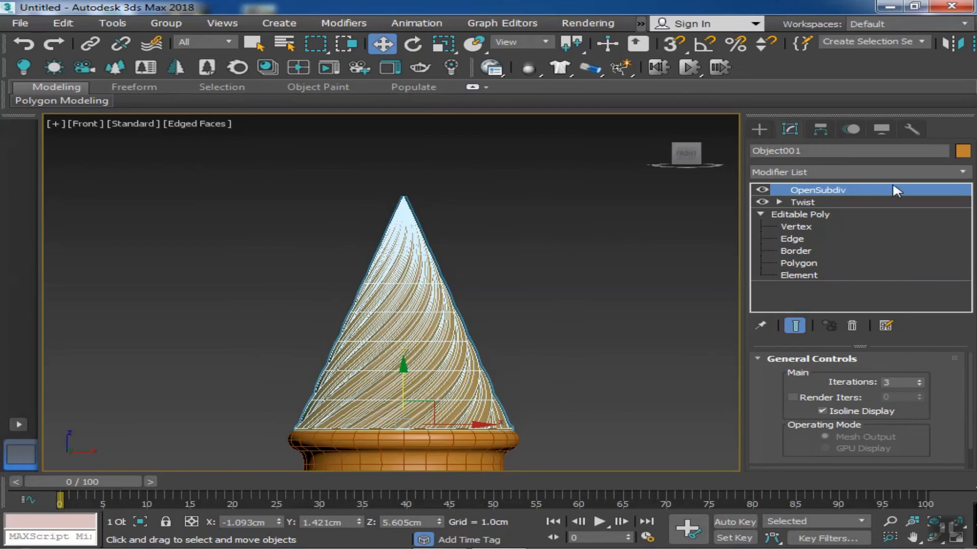
left_click(894, 172)
key("p")
key("p")
key("p")
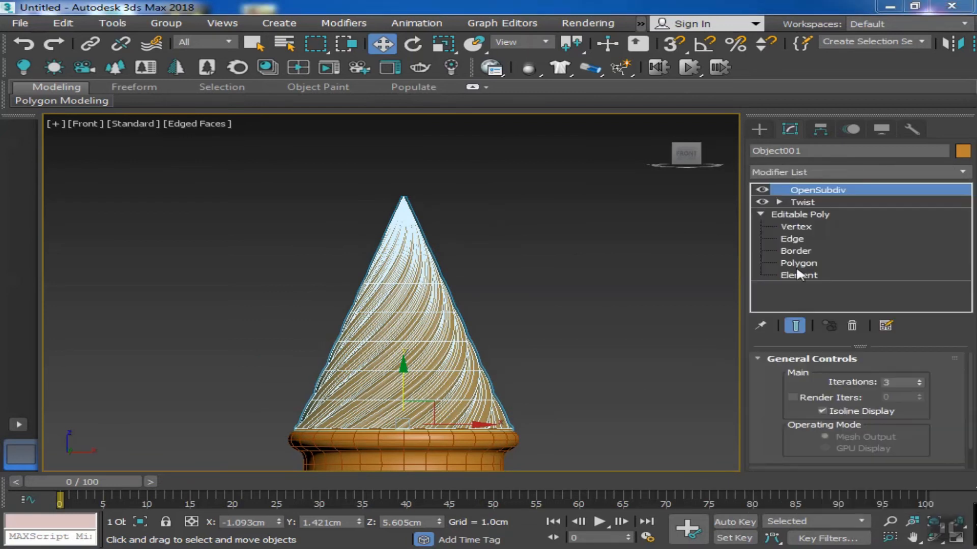
Apply a Taper modifier to the twisted cone and adjust it until the sides bulge into an onion-shaped dome.
left_click(962, 172)
key("t")
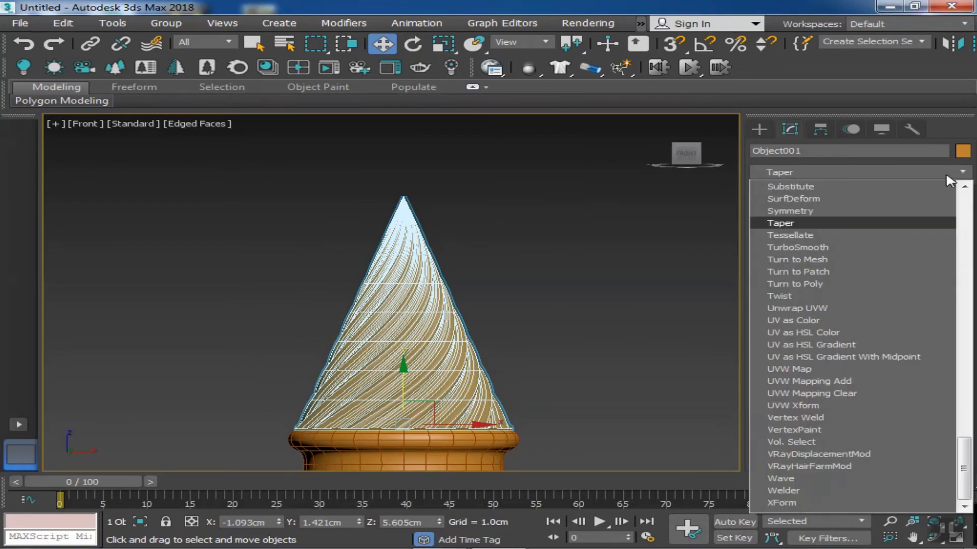
left_click(800, 222)
left_click_drag(898, 383, 793, 26)
middle_click_drag(570, 262, 563, 247)
middle_click_drag(602, 394, 554, 370, "alt")
left_click(633, 337)
scroll(633, 337, "down", 4)
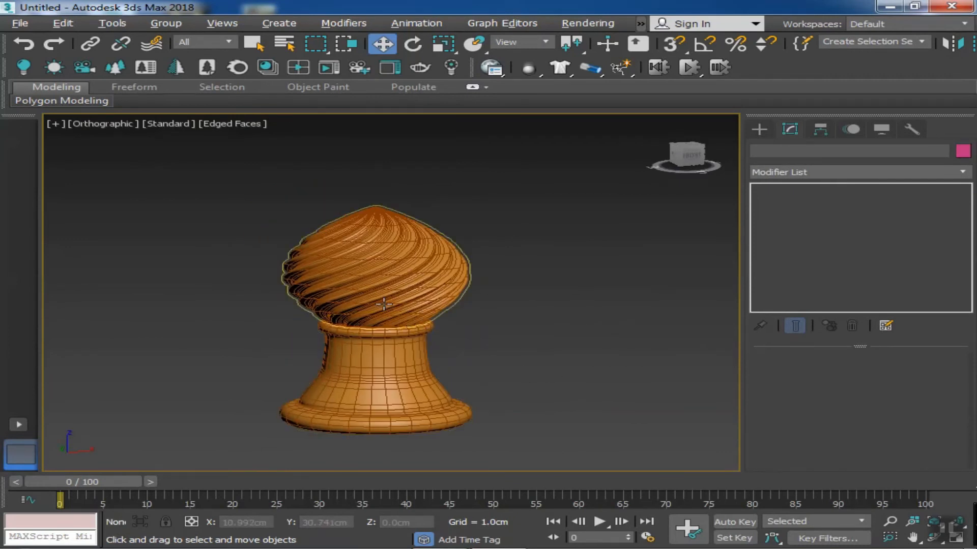
Inspect the model from several sides and turn off the edged faces display.
middle_click_drag(384, 304, 438, 354, "alt")
scroll(536, 349, "up", 11)
scroll(580, 359, "down", 9)
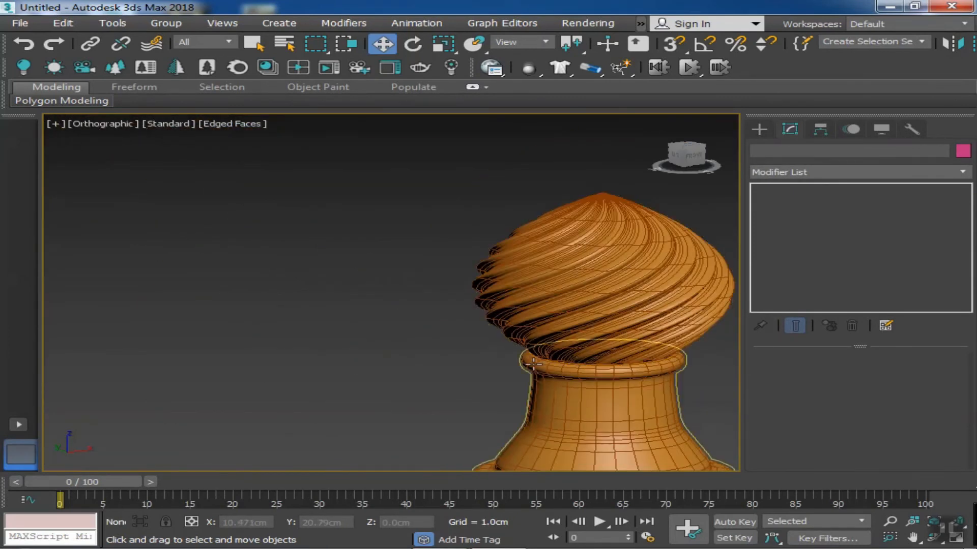
scroll(533, 362, "down", 3)
middle_click_drag(604, 342, 375, 310)
left_click(232, 123)
left_click(294, 214)
key("F4")
middle_click_drag(469, 371, 453, 315)
Select the base and the twisted dome together and combine them into one group.
left_click_drag(617, 436, 244, 206)
left_click(166, 23)
left_click(188, 48)
left_click(490, 303)
left_click_drag(0, 0, 0, 0)
middle_click_drag(478, 308, 445, 364, "alt")
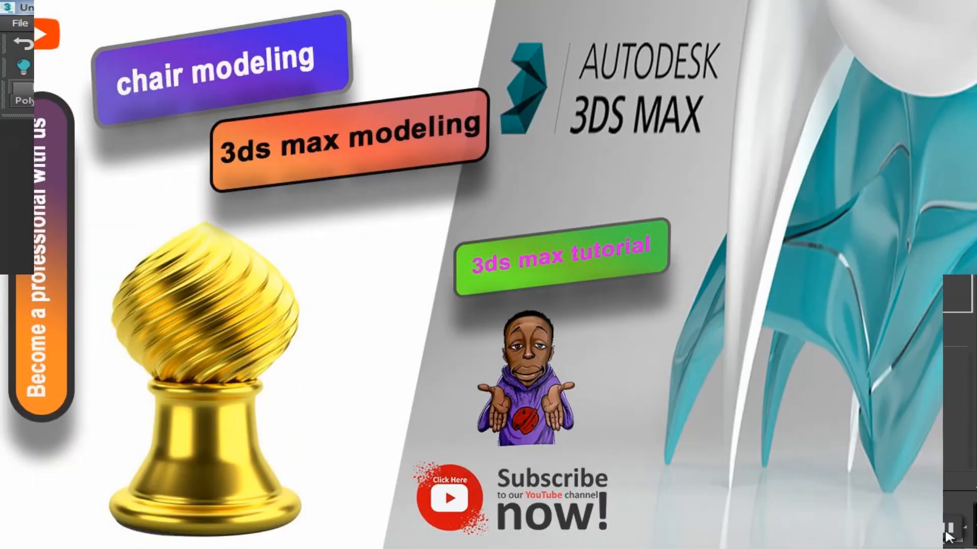